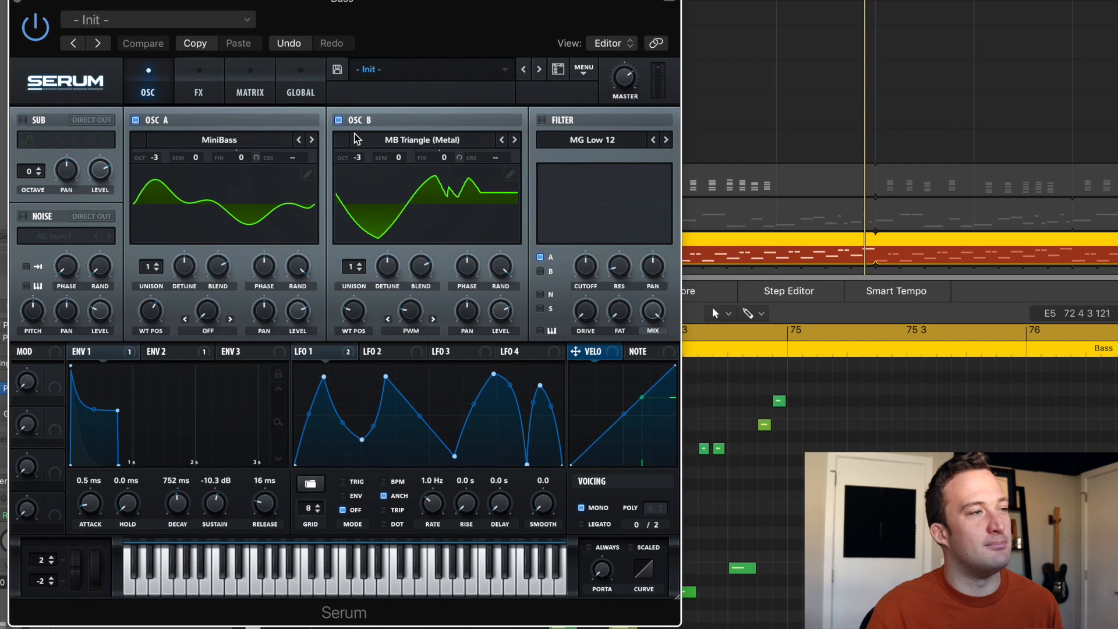
# Disable oscillator B and bypass the Hyper/Dimension, Compressor, Distortion, Filter and EQ effects to isolate oscillator A's raw sound.
pyautogui.click(338, 121)
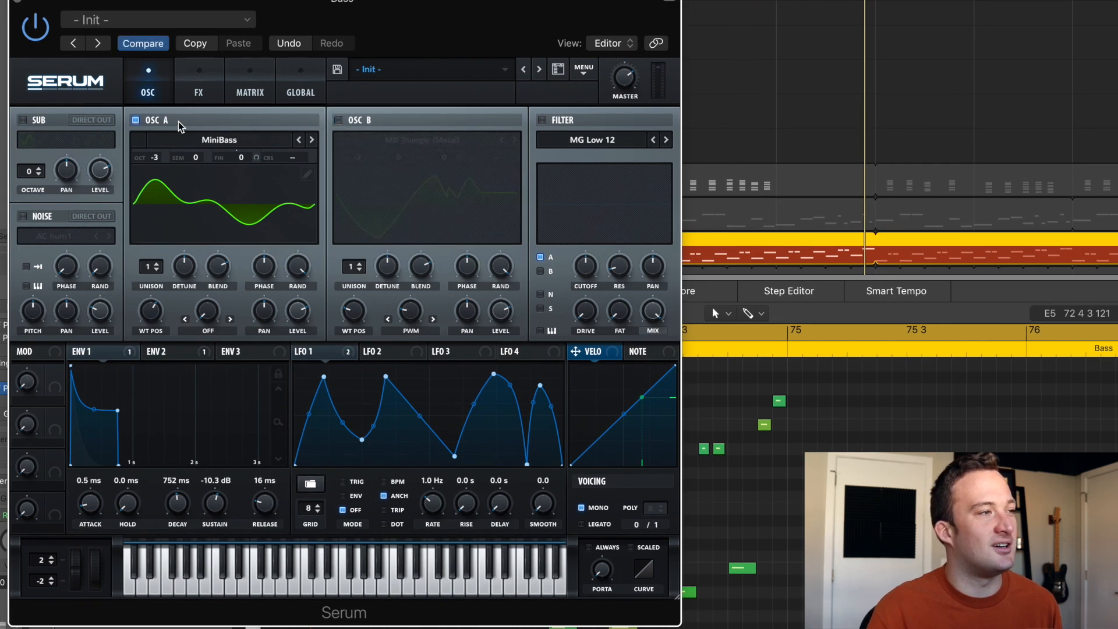
pyautogui.click(198, 88)
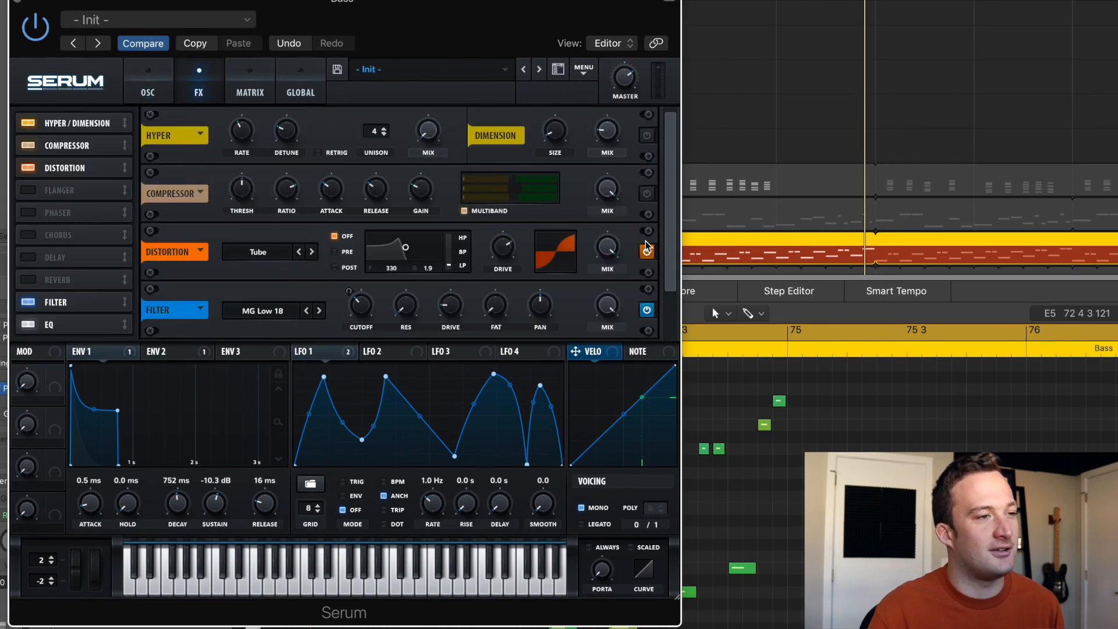
pyautogui.scroll(-2, 649, 308)
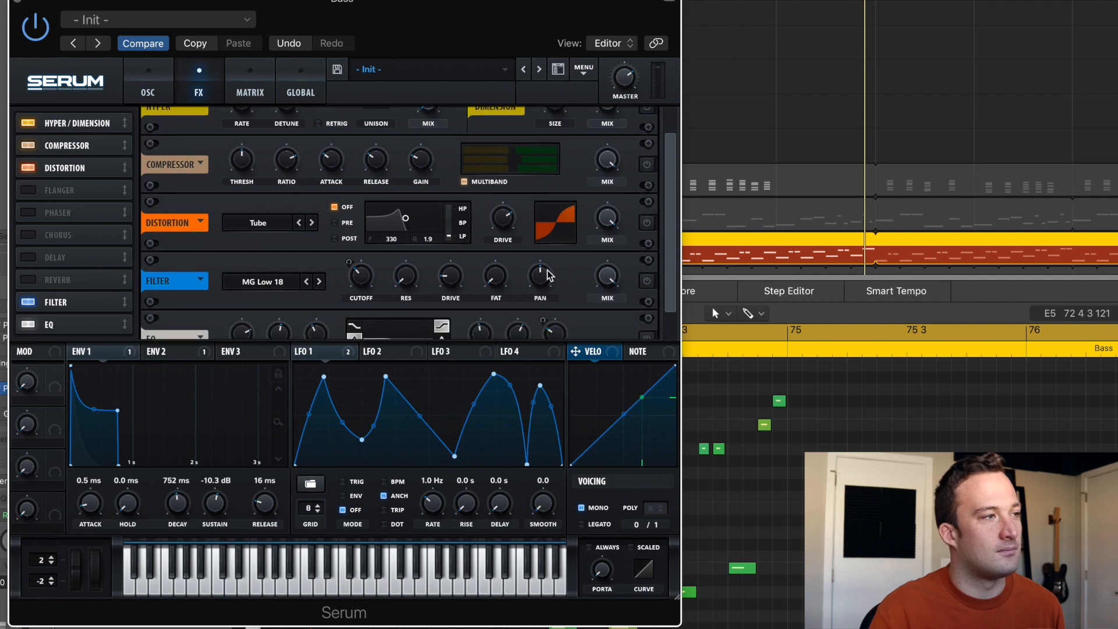
pyautogui.click(148, 87)
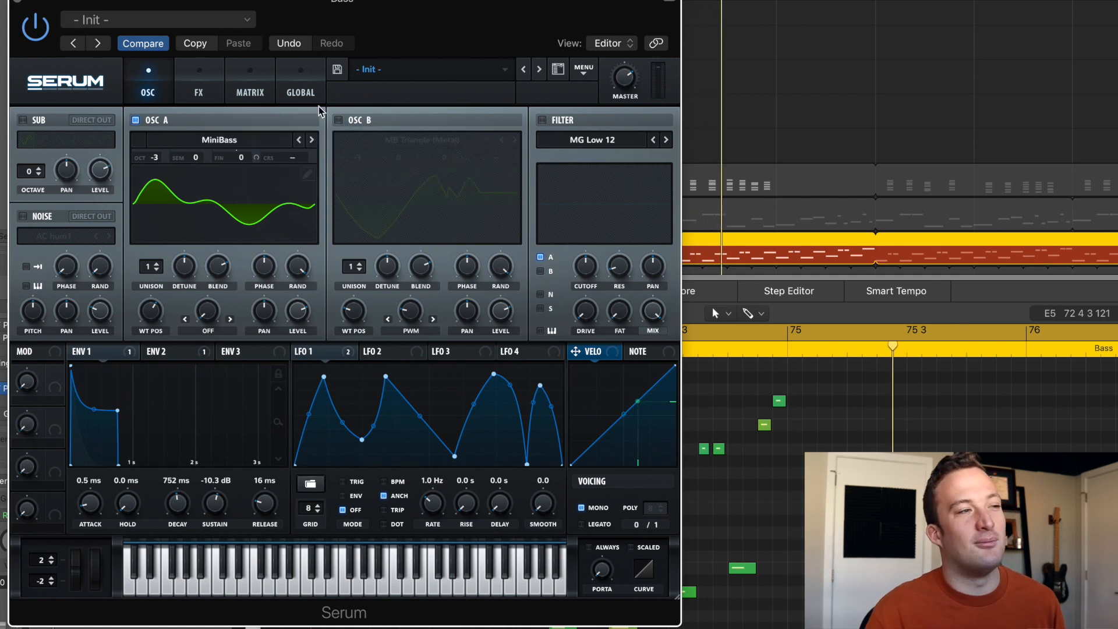
# Re-enable oscillator B, audition it alone with oscillator A muted, and switch oscillator A back on.
pyautogui.click(339, 121)
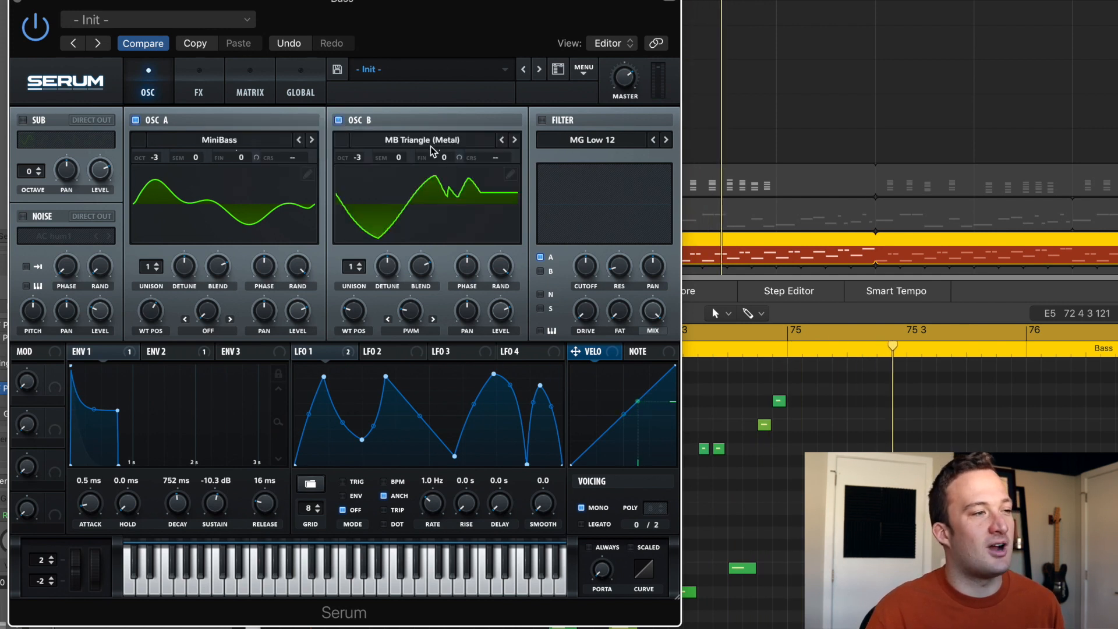
pyautogui.click(135, 121)
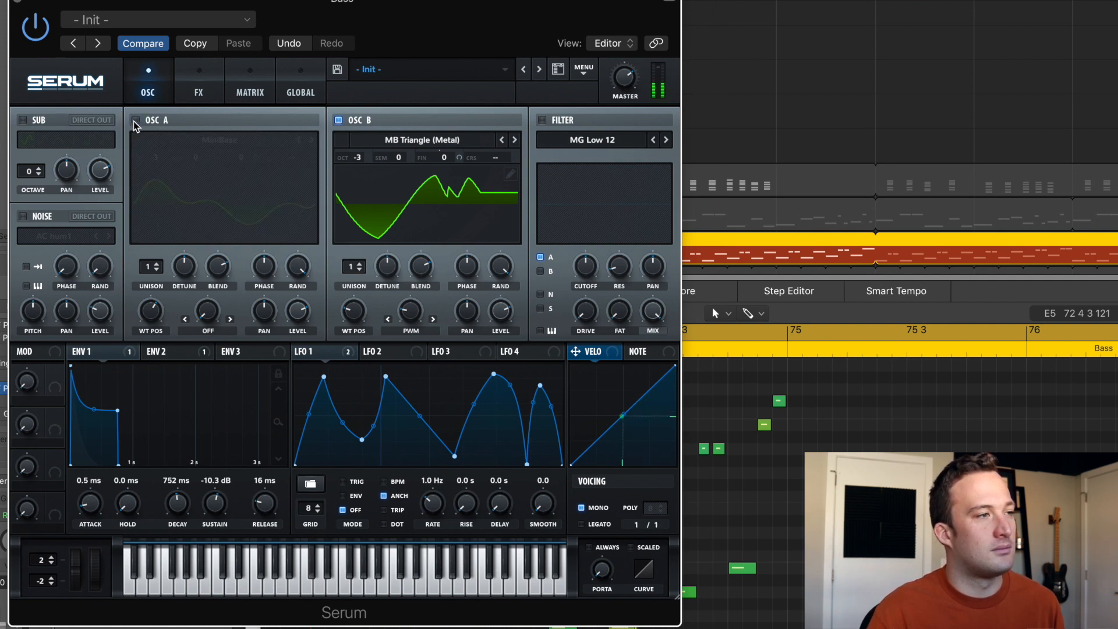
pyautogui.click(135, 121)
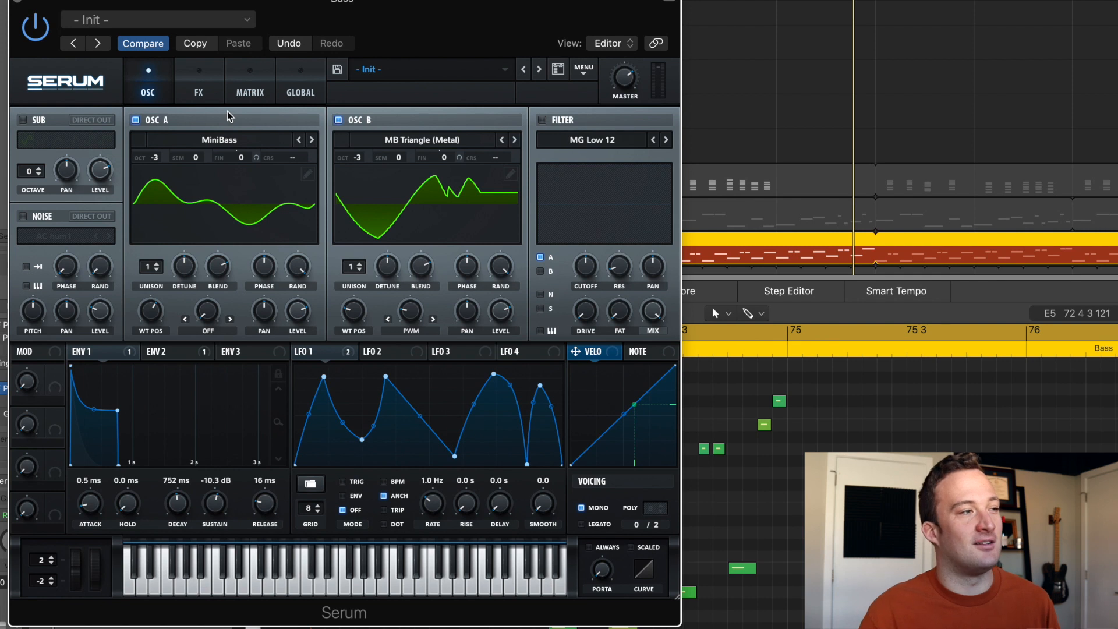
# Browse the Analog wavetables available for oscillator A without changing the selected table.
pyautogui.click(233, 146)
pyautogui.moveTo(233, 156)
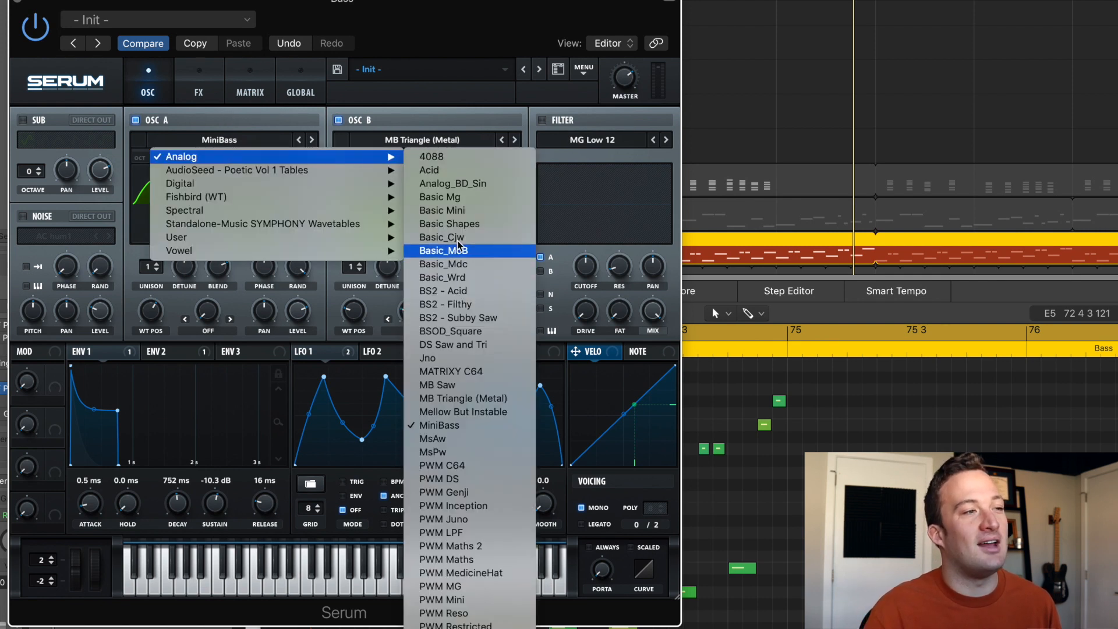
pyautogui.click(395, 114)
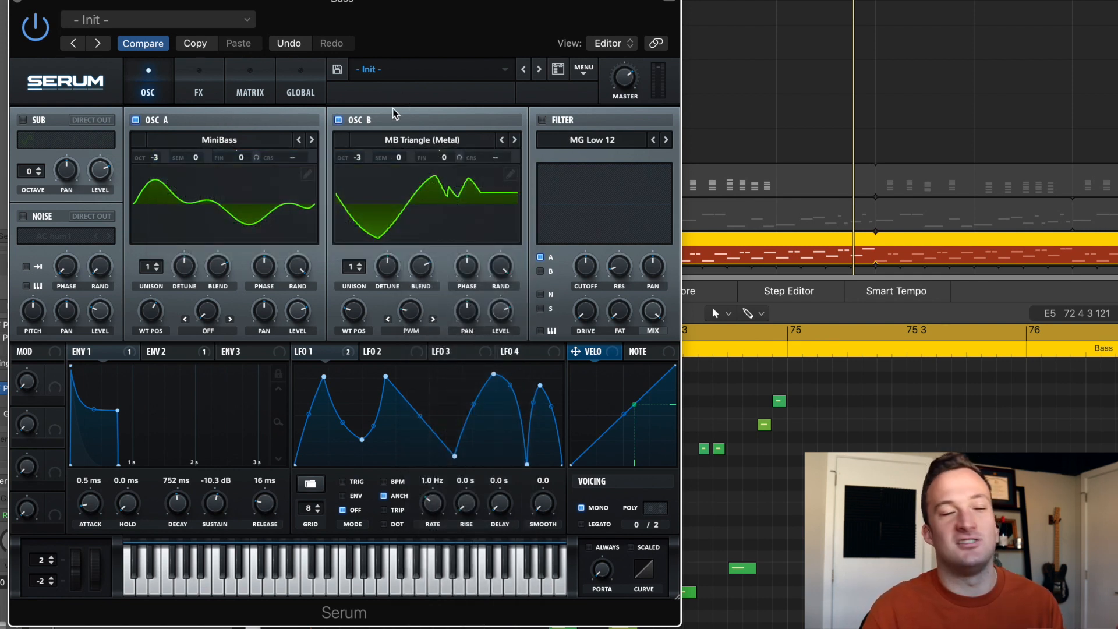
# Load the AbitCrazy preset shape from the Misc category into LFO 1.
pyautogui.click(315, 357)
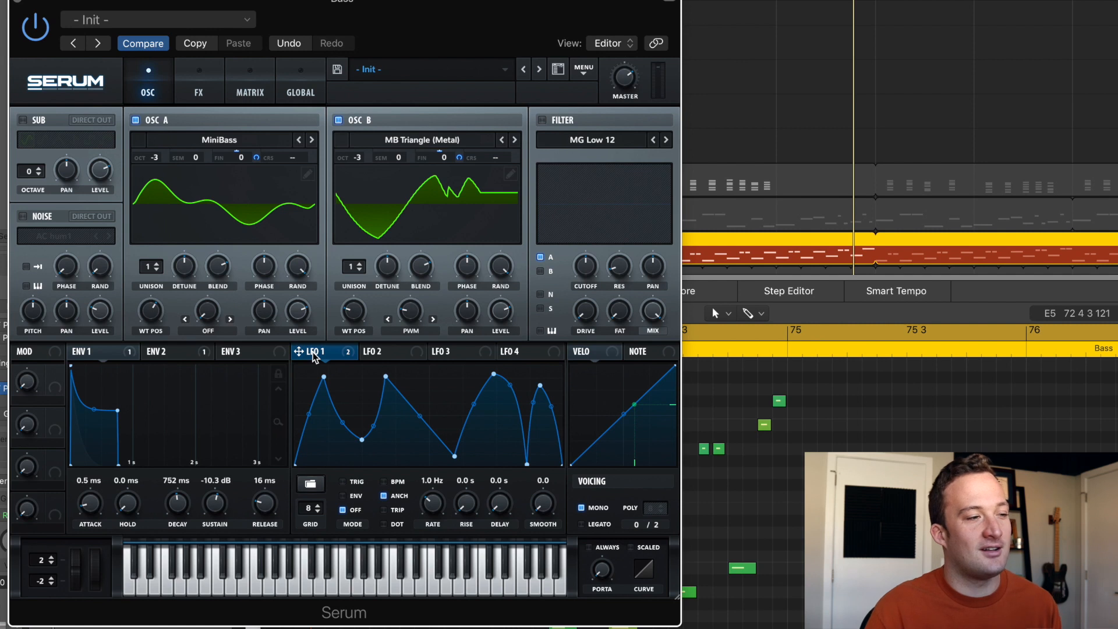
pyautogui.click(311, 483)
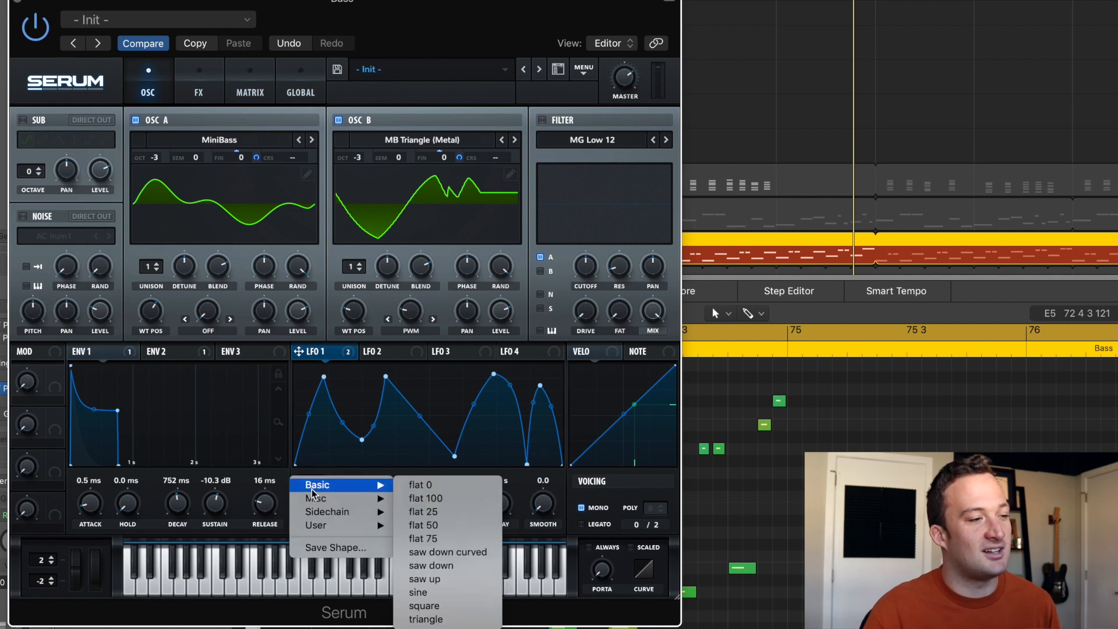
pyautogui.moveTo(332, 502)
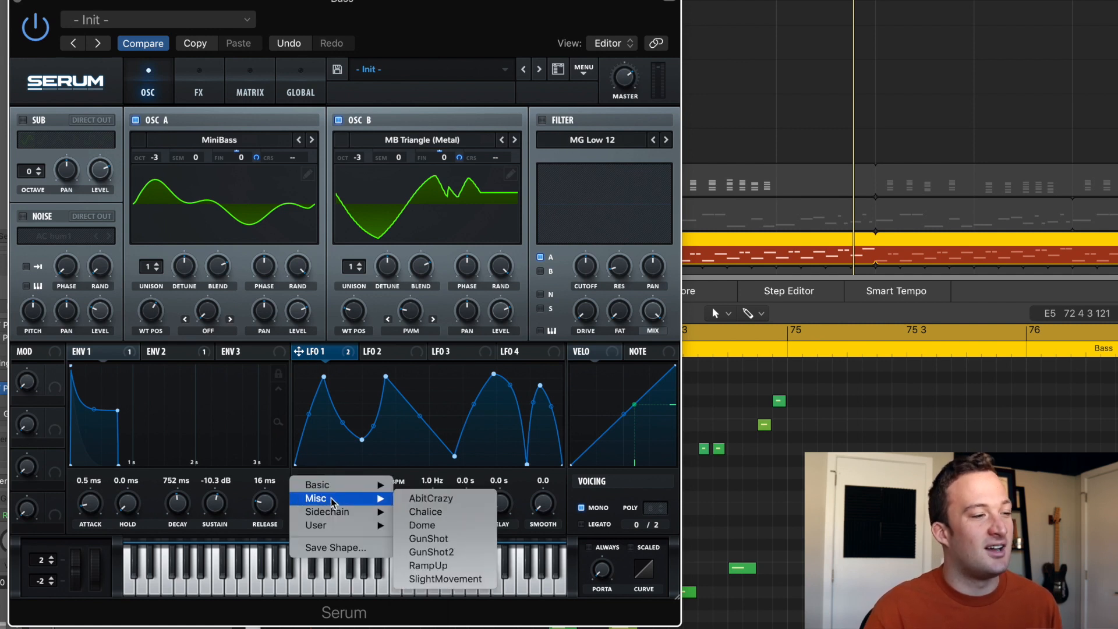
pyautogui.click(432, 499)
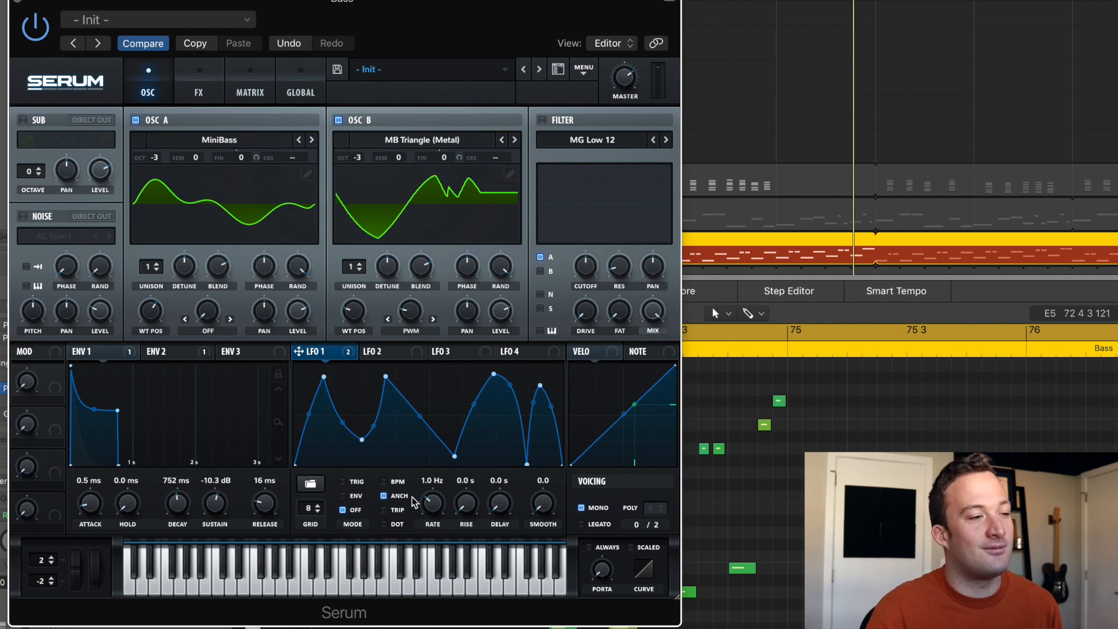
# Exaggerate LFO 1's fine-tune modulation on oscillators A and B for listening, and return both to a subtle amount.
pyautogui.moveTo(299, 353); pyautogui.dragTo(261, 160)
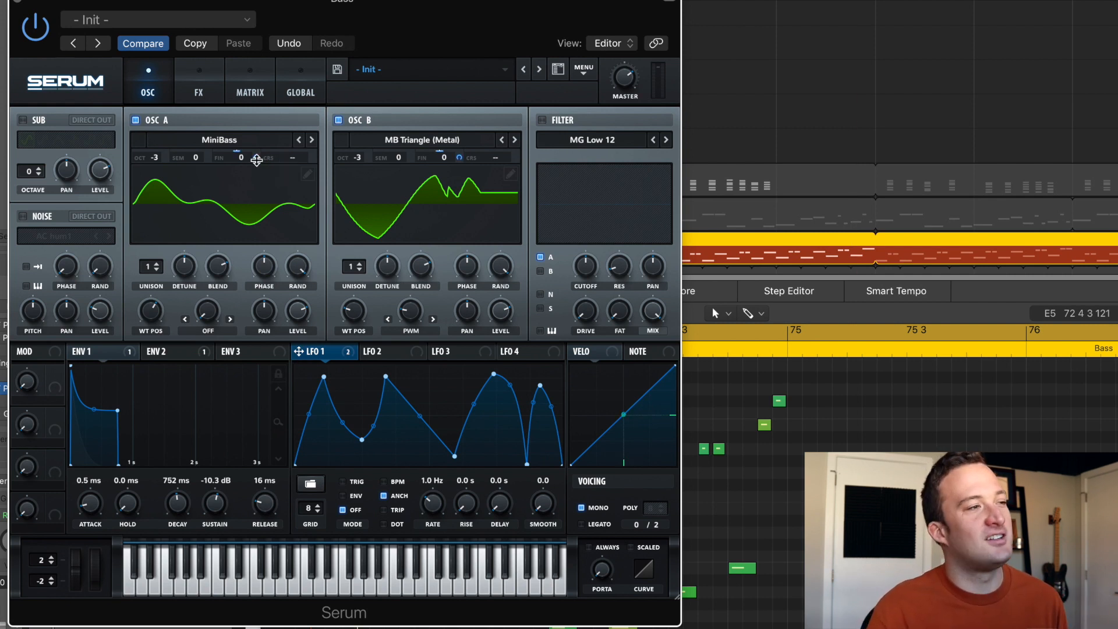
pyautogui.moveTo(257, 159); pyautogui.dragTo(255, 43)
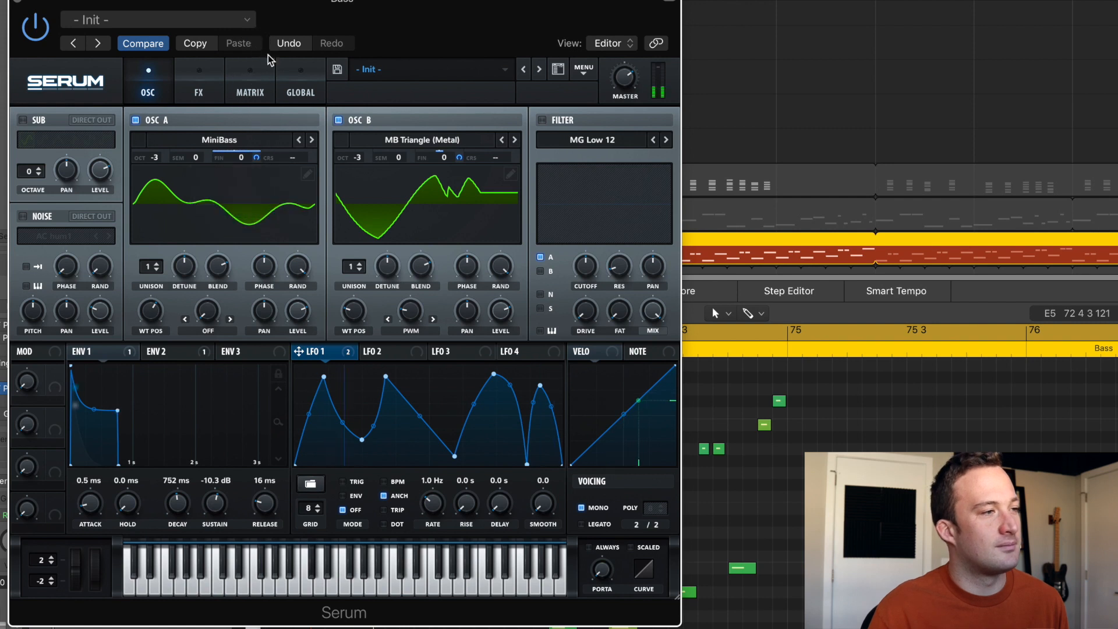
pyautogui.moveTo(460, 158); pyautogui.dragTo(459, 159)
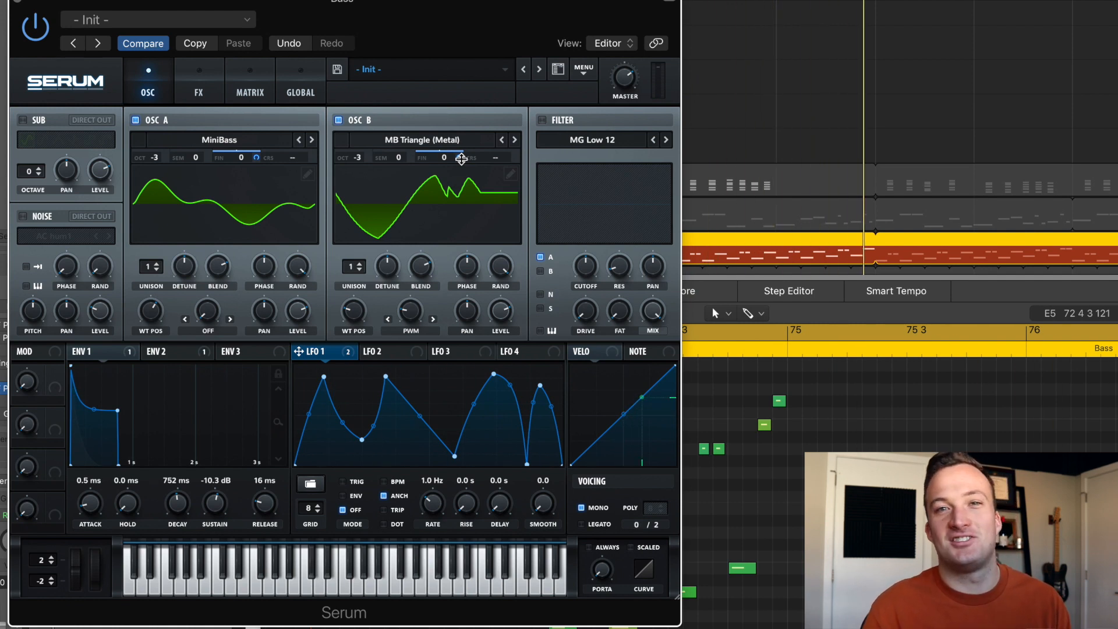
pyautogui.moveTo(461, 159); pyautogui.dragTo(458, 239)
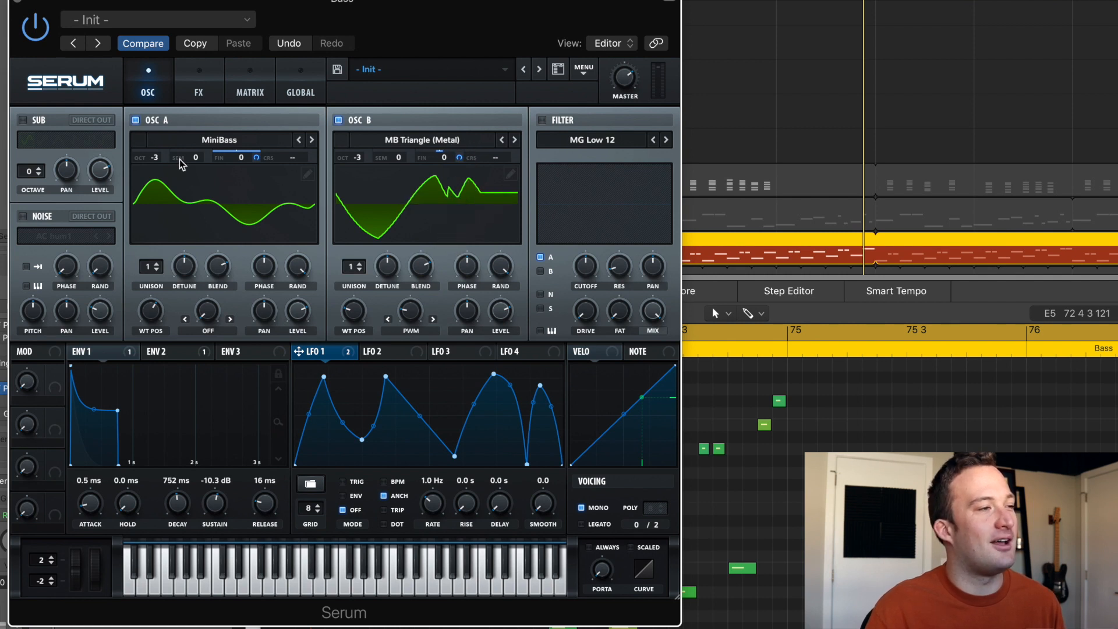
pyautogui.moveTo(252, 157)
pyautogui.mouseDown()
pyautogui.moveTo(257, 240)
pyautogui.moveTo(260, 159)
pyautogui.mouseUp()
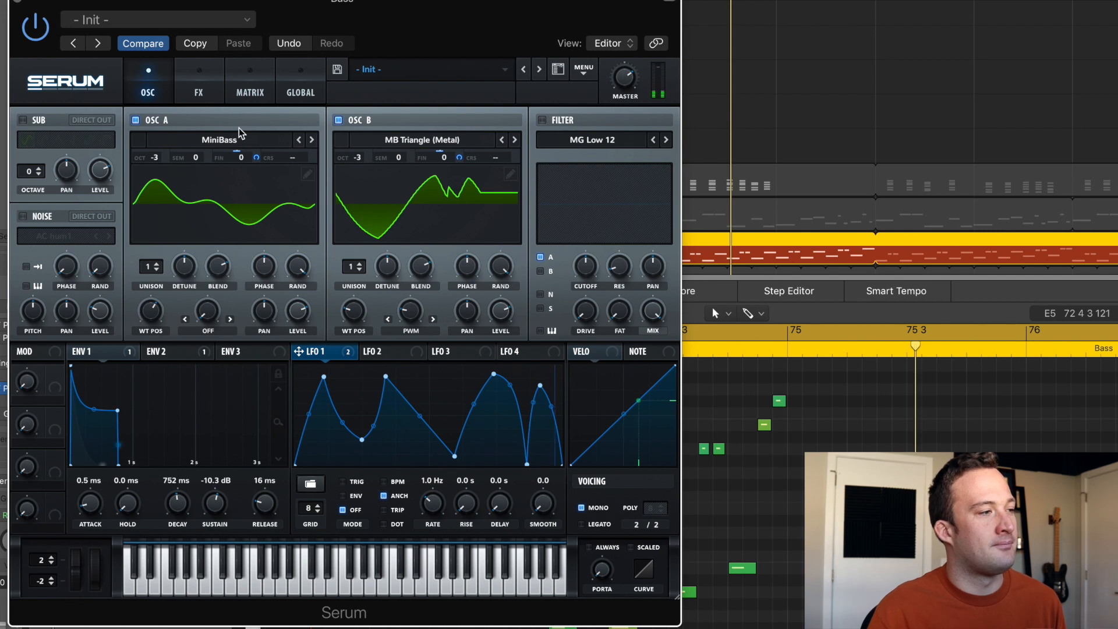
# Display envelope 1 and re-enable the Filter, Hyper/Dimension, Compressor, Distortion and EQ effects, listening to the bass.
pyautogui.click(85, 352)
pyautogui.click(198, 92)
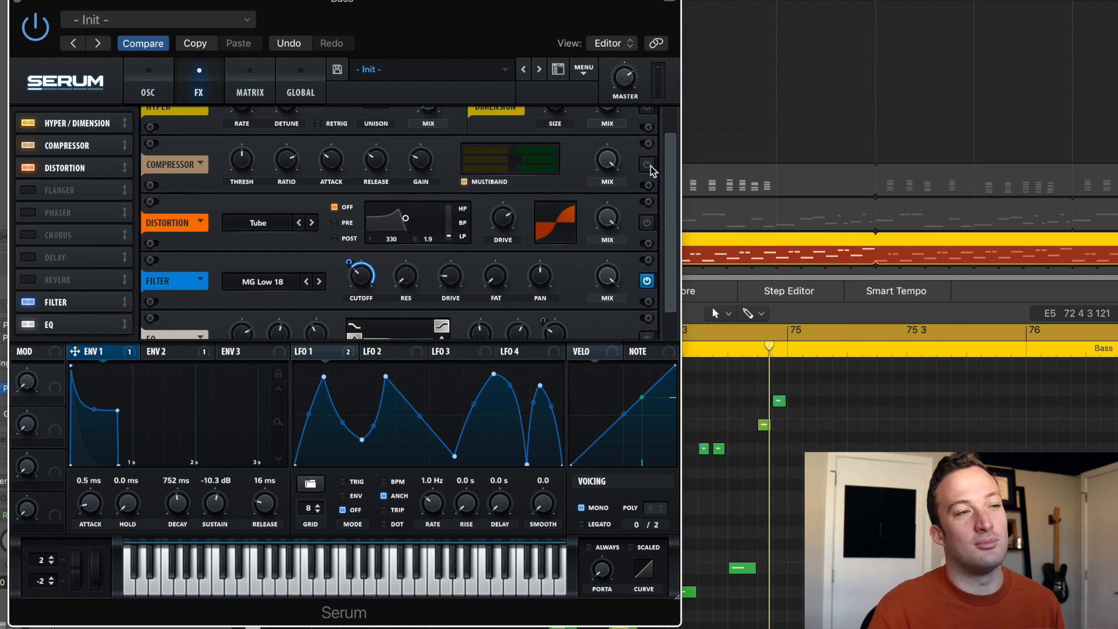
pyautogui.scroll(2, 652, 170)
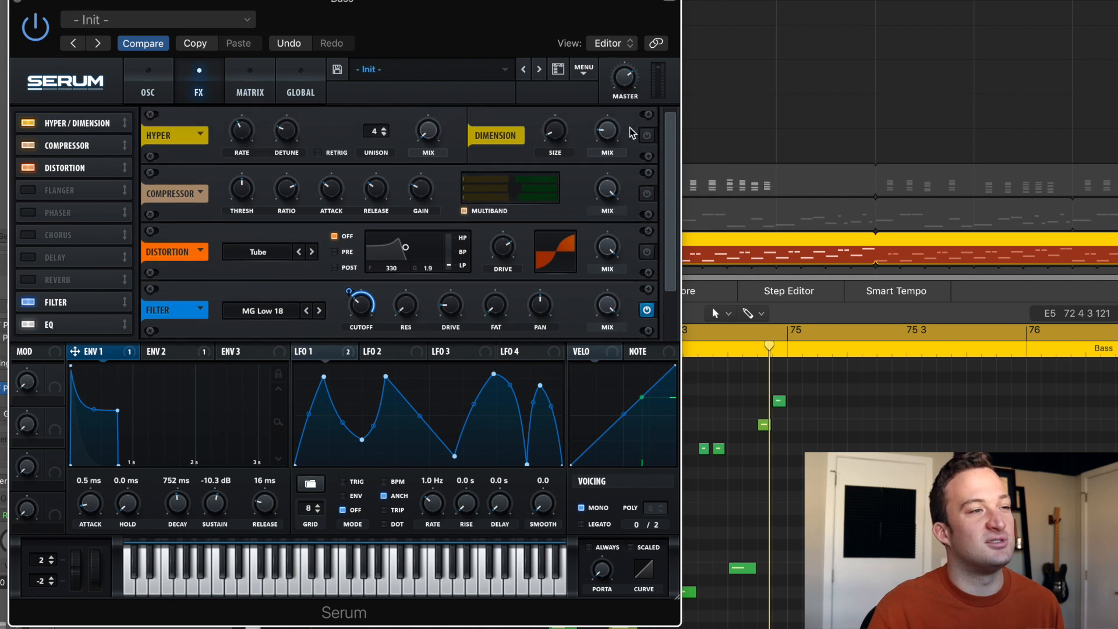
pyautogui.click(647, 135)
pyautogui.click(645, 194)
pyautogui.click(647, 252)
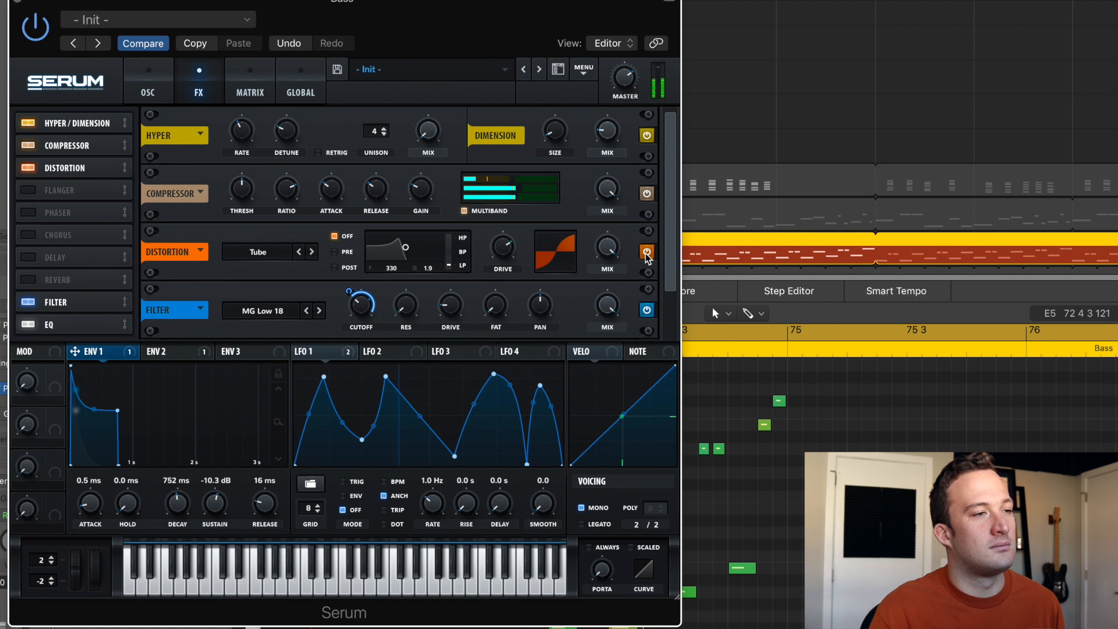
pyautogui.scroll(-2, 653, 253)
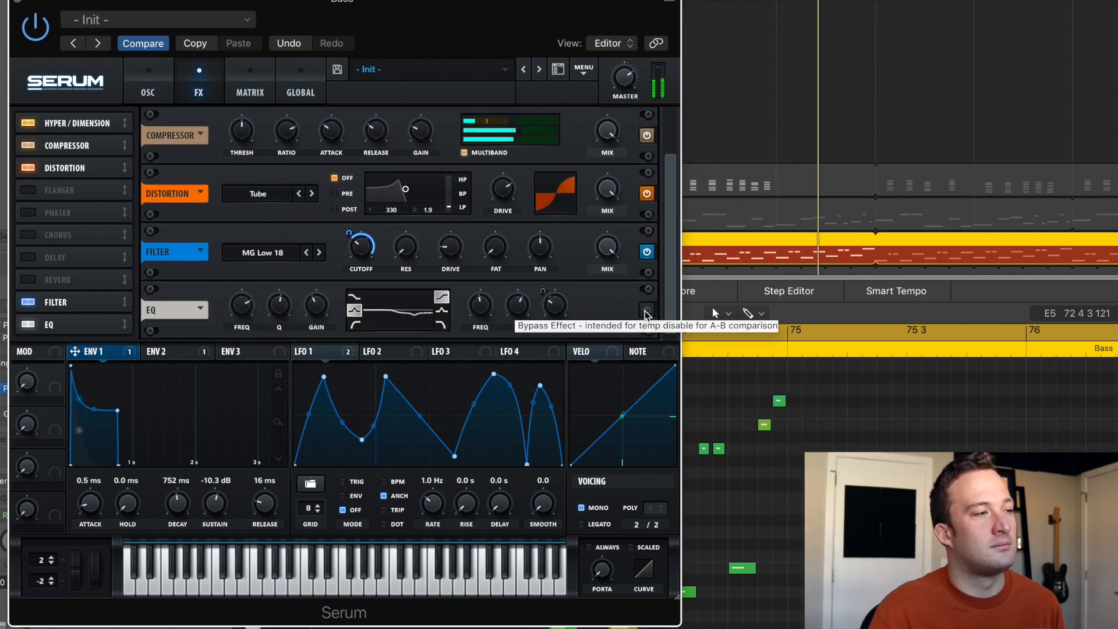
pyautogui.press('space')
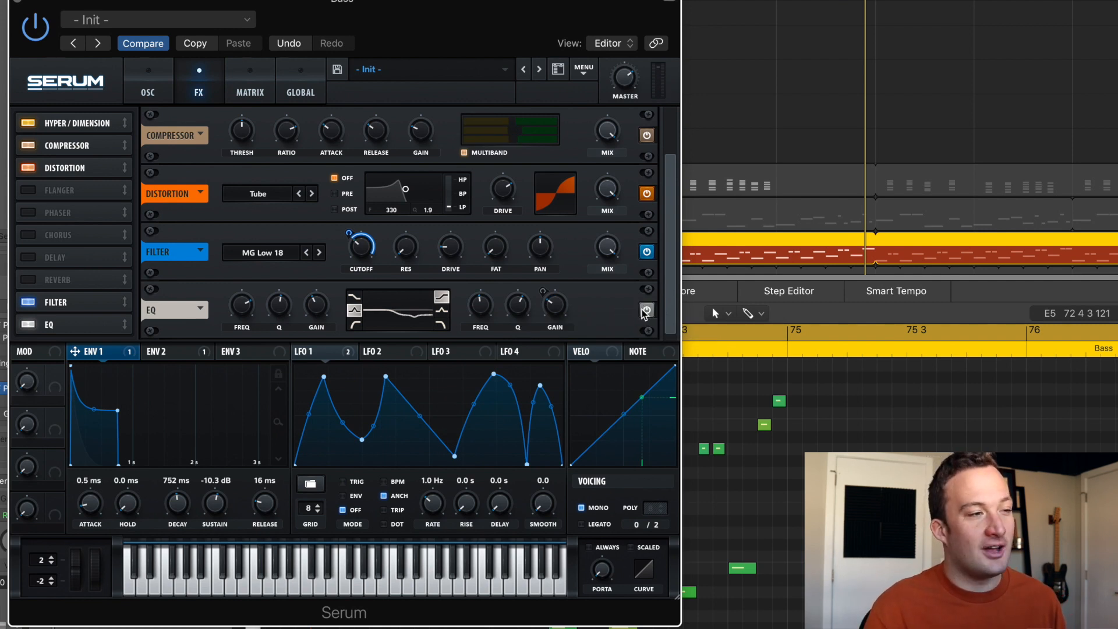
# Display envelope 2 and compare the bass with the EQ effect bypassed and active during playback.
pyautogui.click(174, 354)
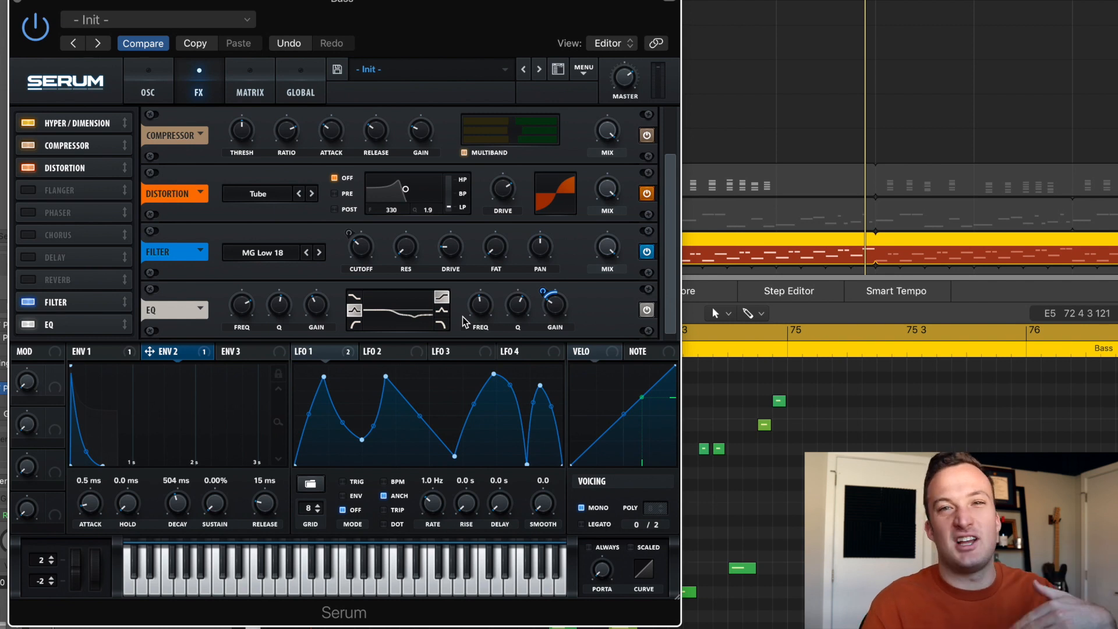
pyautogui.press('space')
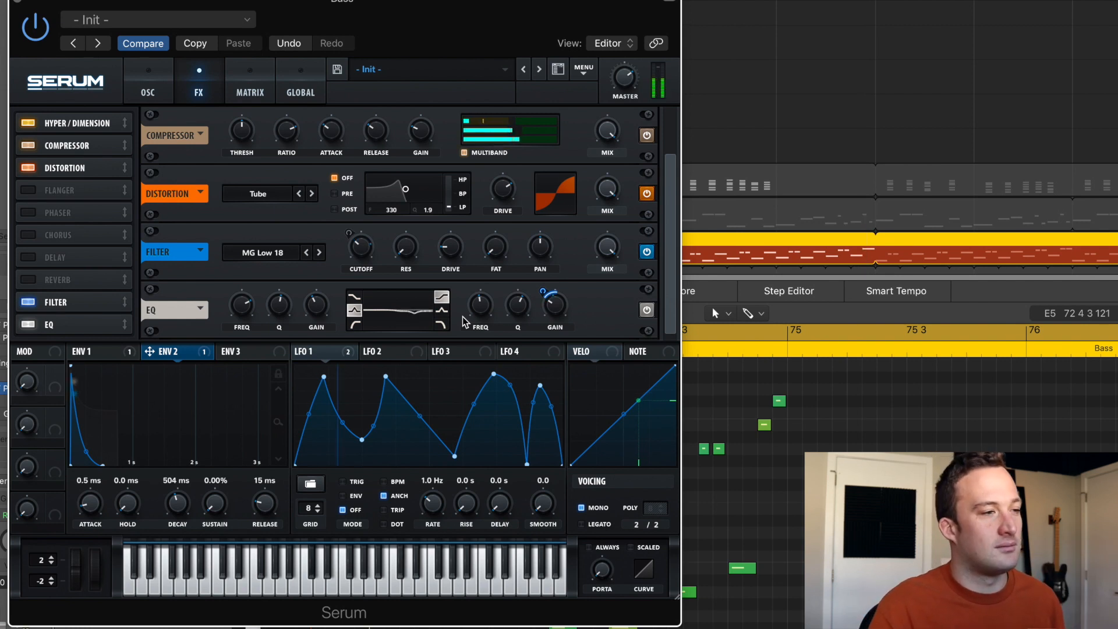
pyautogui.click(647, 312)
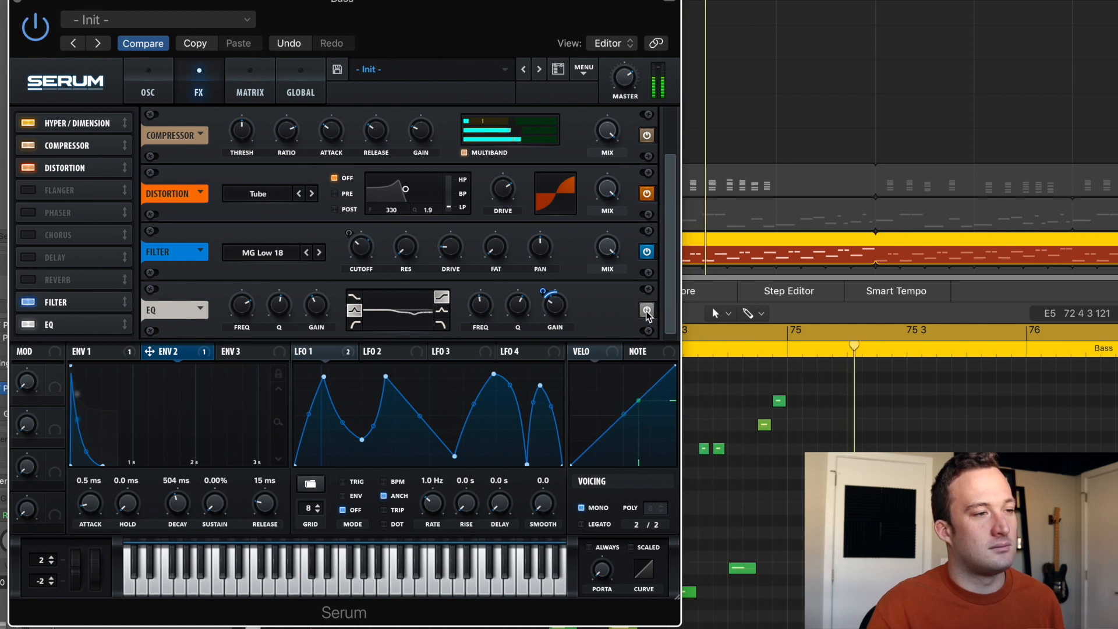
pyautogui.press('space')
# Lower the EQ's high-band gain, set its Env 2 modulation amount to 50, and compare the EQ bypassed and active.
pyautogui.moveTo(556, 310); pyautogui.dragTo(559, 362)
pyautogui.moveTo(542, 297); pyautogui.dragTo(544, 265)
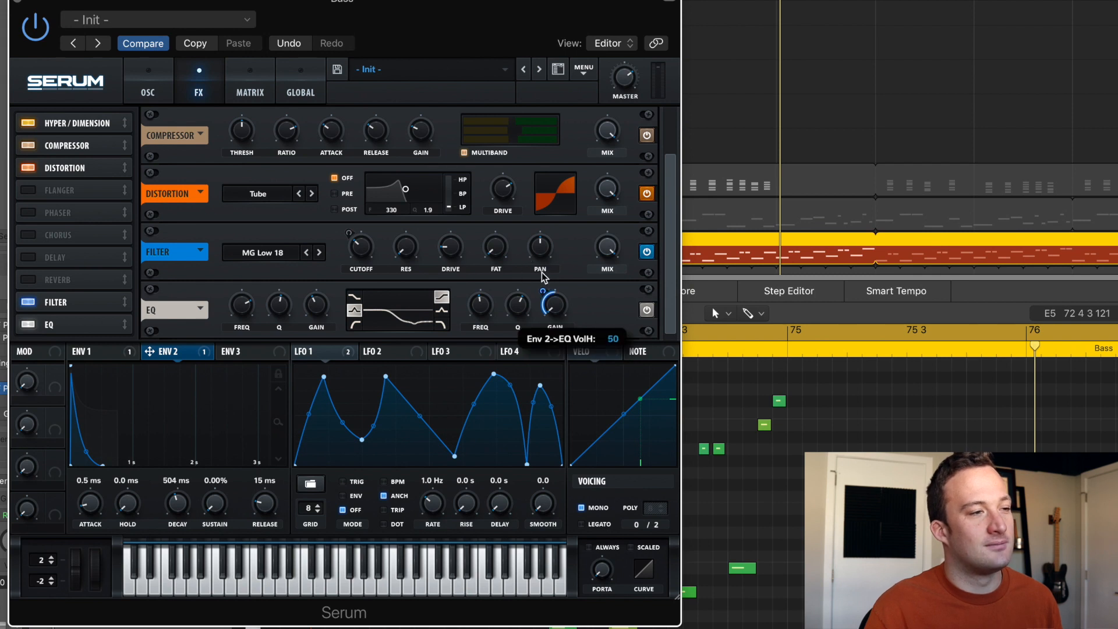
pyautogui.press('space')
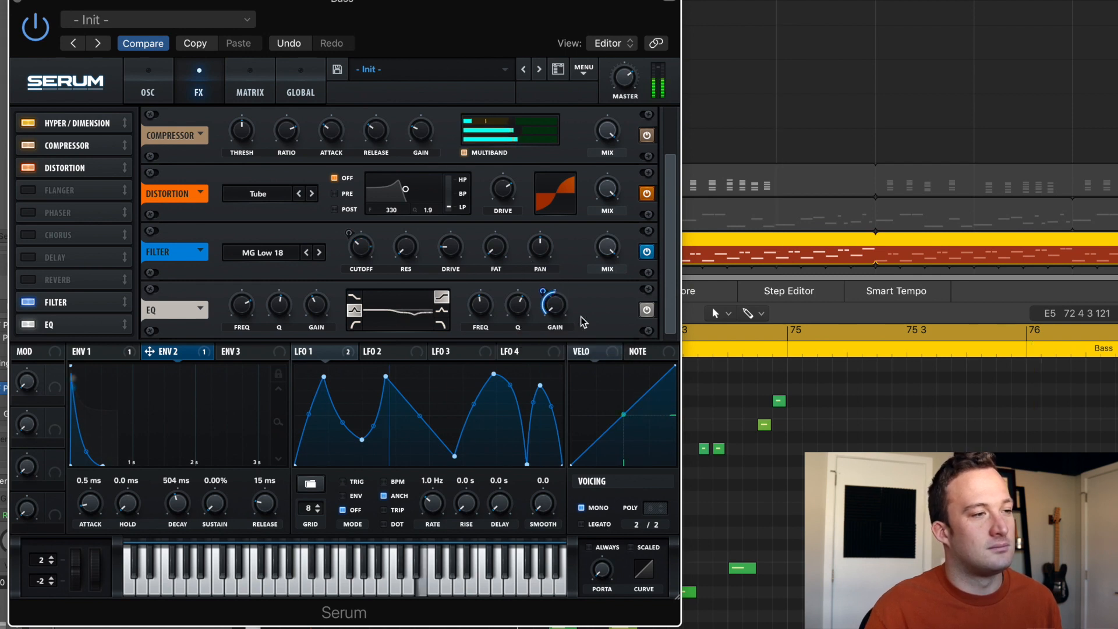
pyautogui.click(649, 312)
pyautogui.click(648, 310)
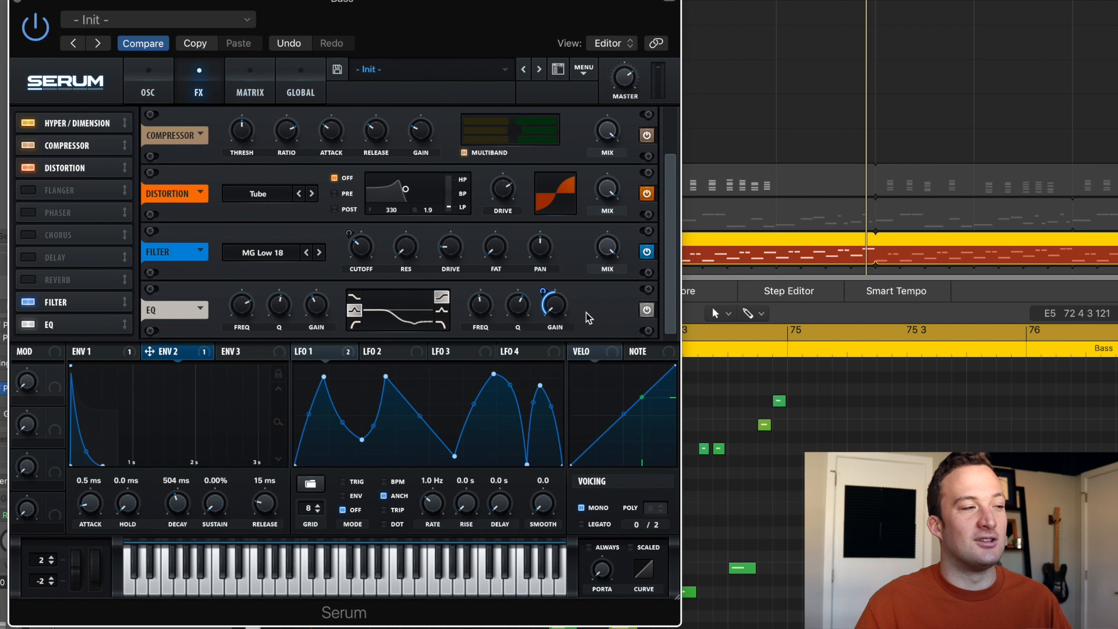
# Review the envelope 1 and envelope 2 curves and close the Serum plugin window.
pyautogui.click(108, 351)
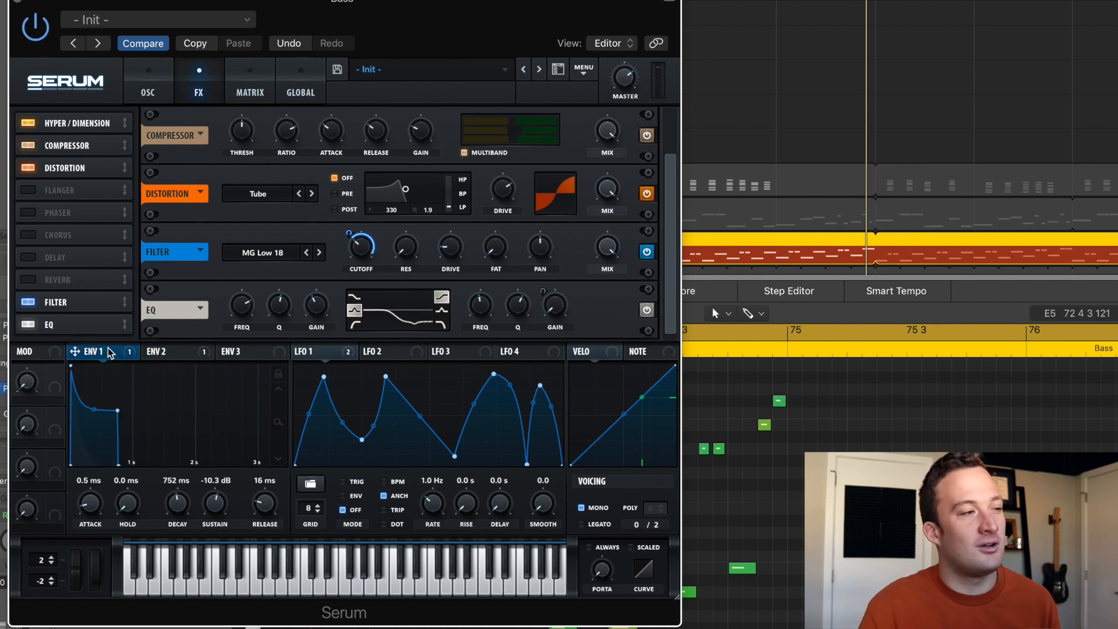
pyautogui.click(170, 351)
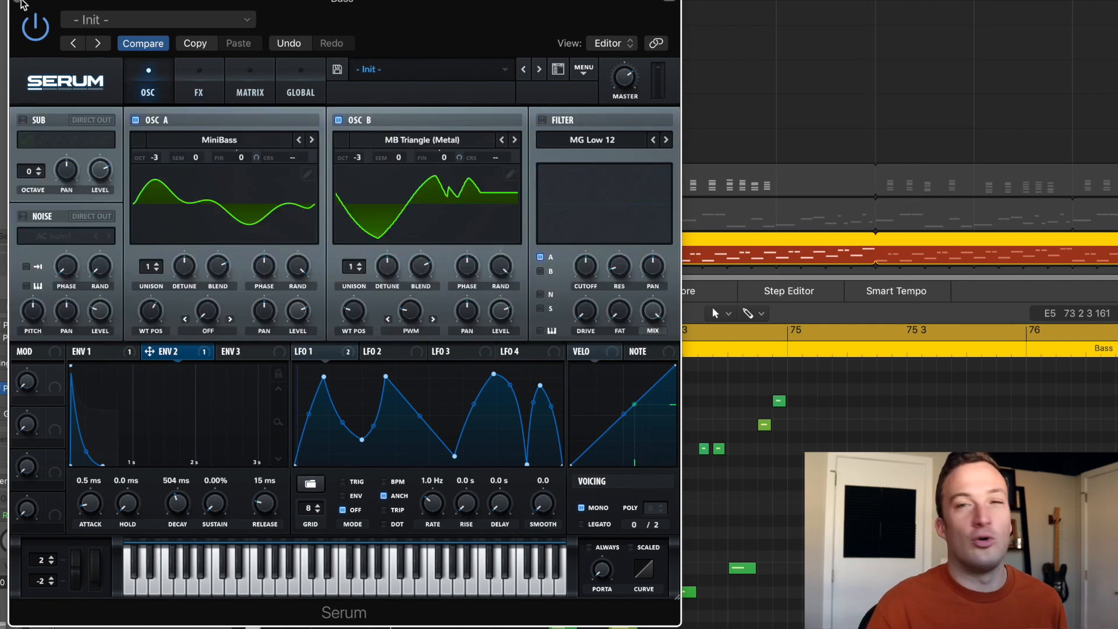
pyautogui.click(22, 3)
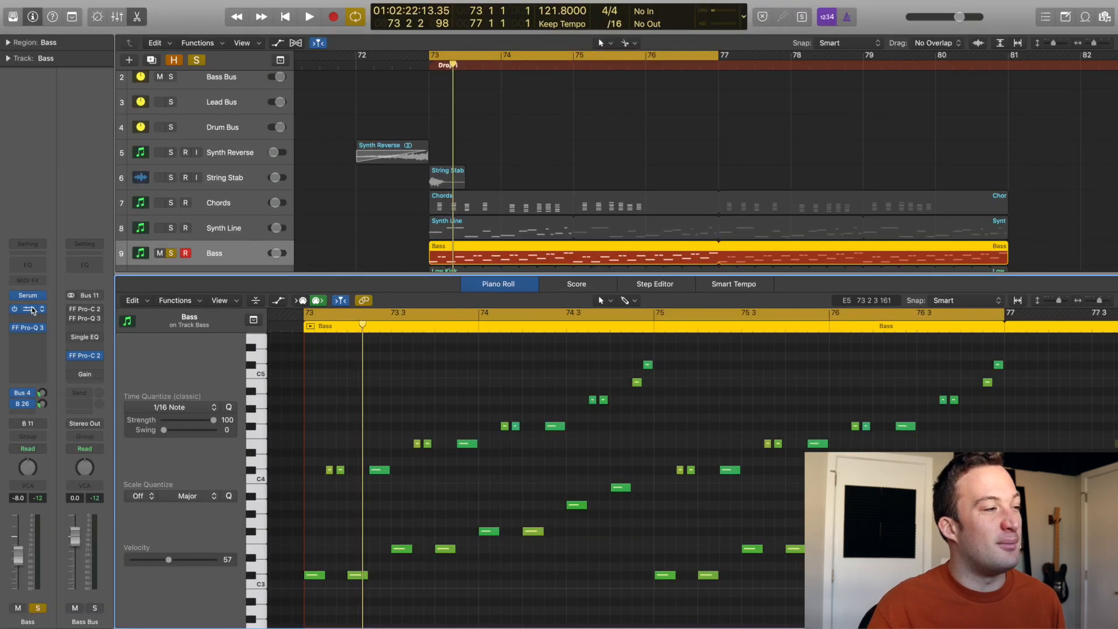
# Open Saturn on the Bass track and review its distortion styles, keeping Warm Tape.
pyautogui.click(33, 309)
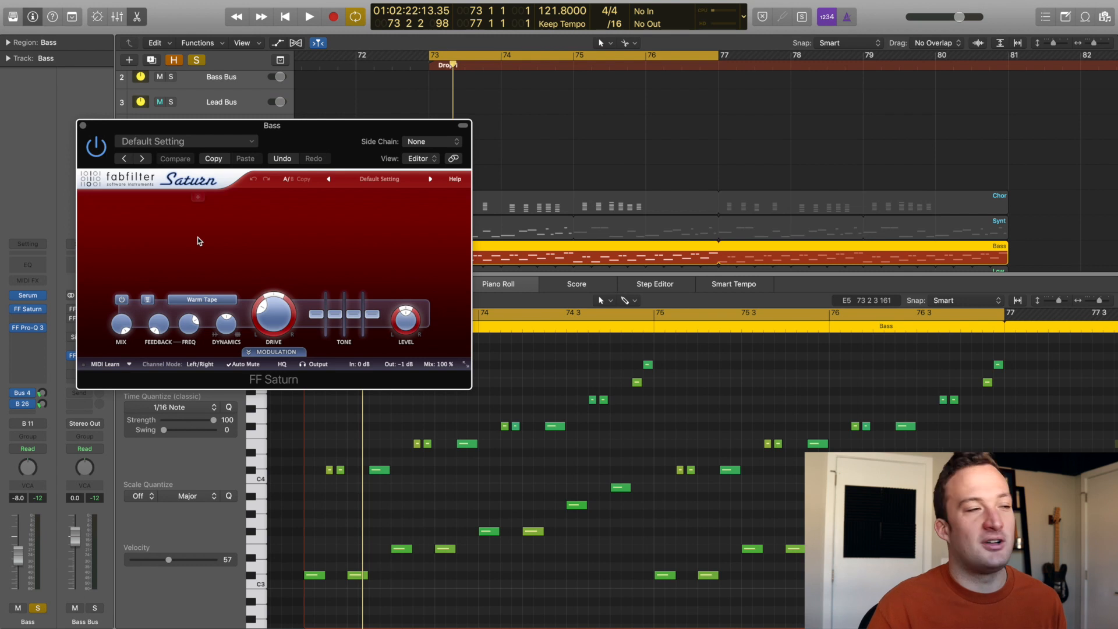
pyautogui.click(204, 300)
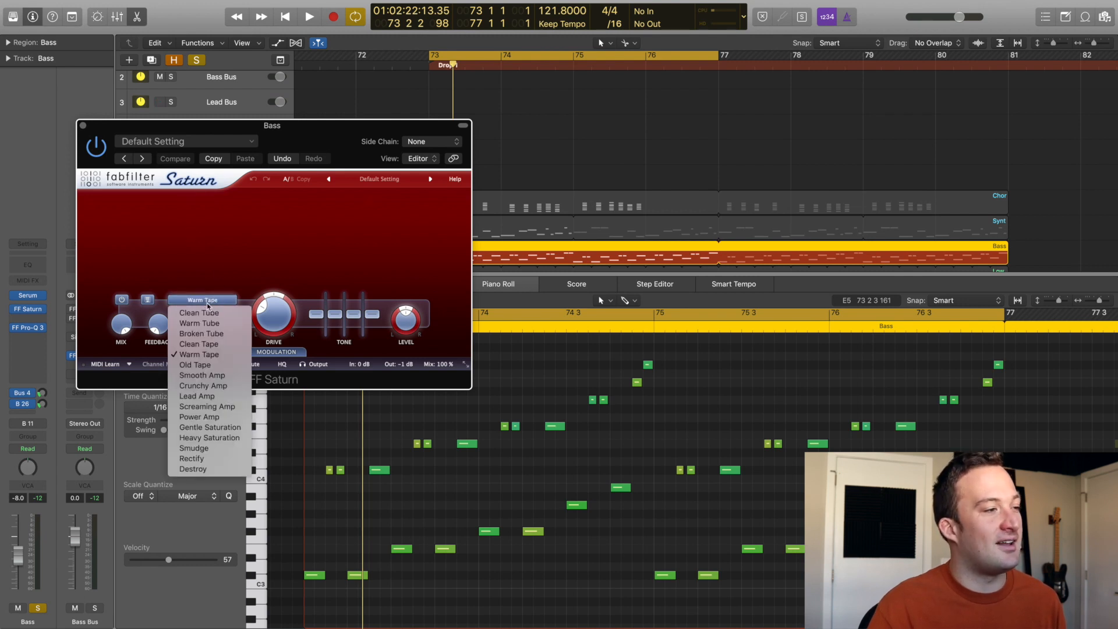
pyautogui.click(210, 299)
# Audition the bass with Saturn's Drive raised and lowered again during playback, and close the plugin.
pyautogui.moveTo(274, 311); pyautogui.dragTo(272, 263)
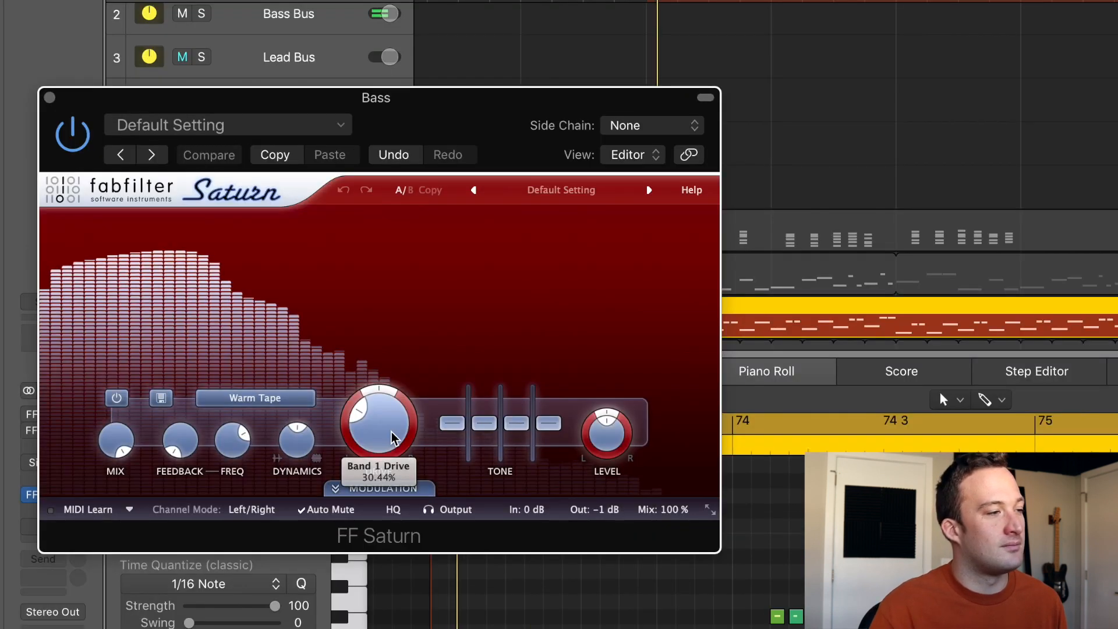
pyautogui.moveTo(376, 332); pyautogui.dragTo(388, 425)
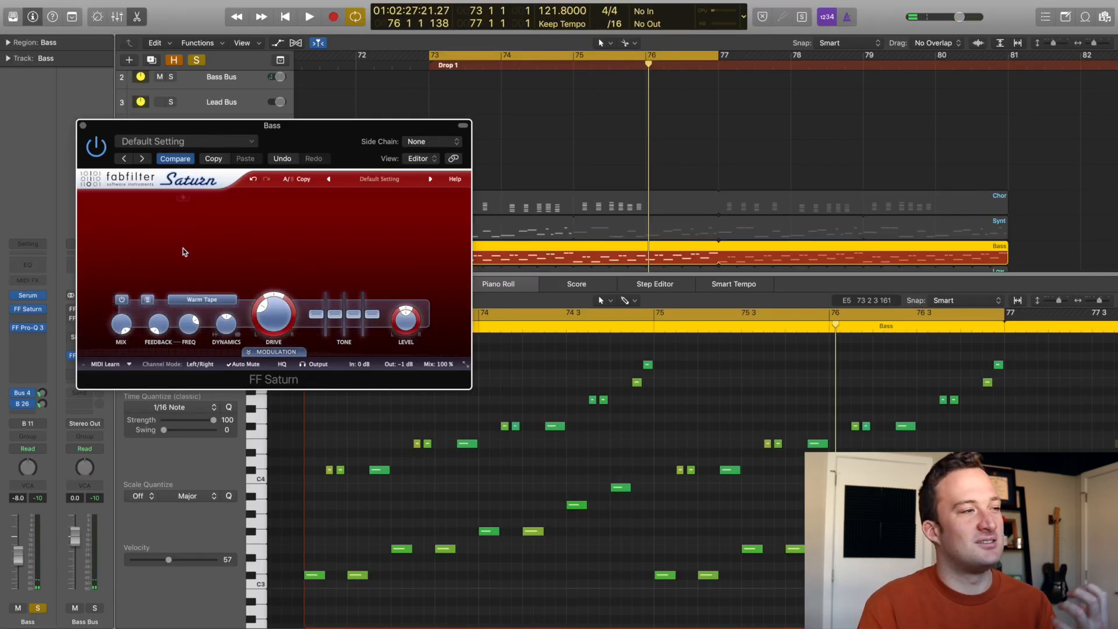
pyautogui.press('space')
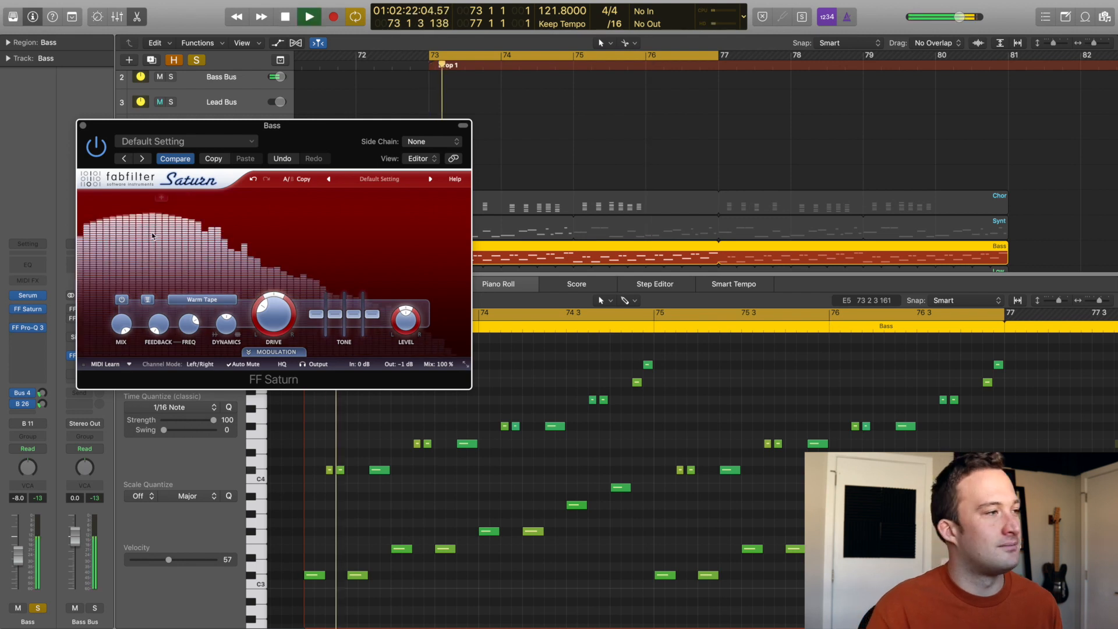
pyautogui.press('super+w')
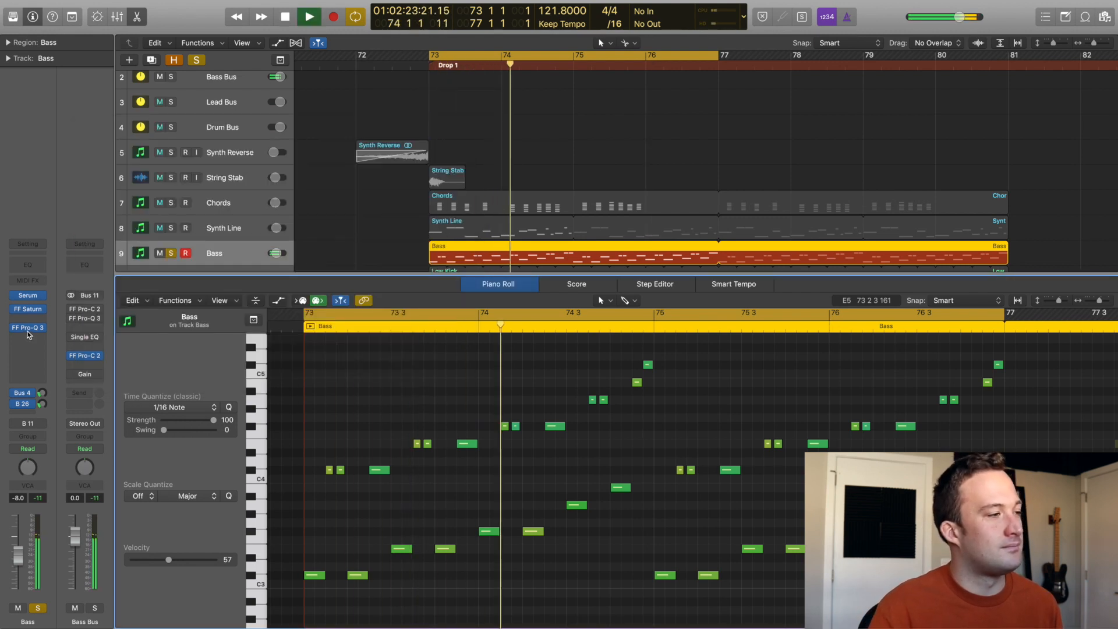
# Open Pro-Q 3 on the Bass track and compare the bass with the EQ bypassed and active during playback.
pyautogui.click(27, 329)
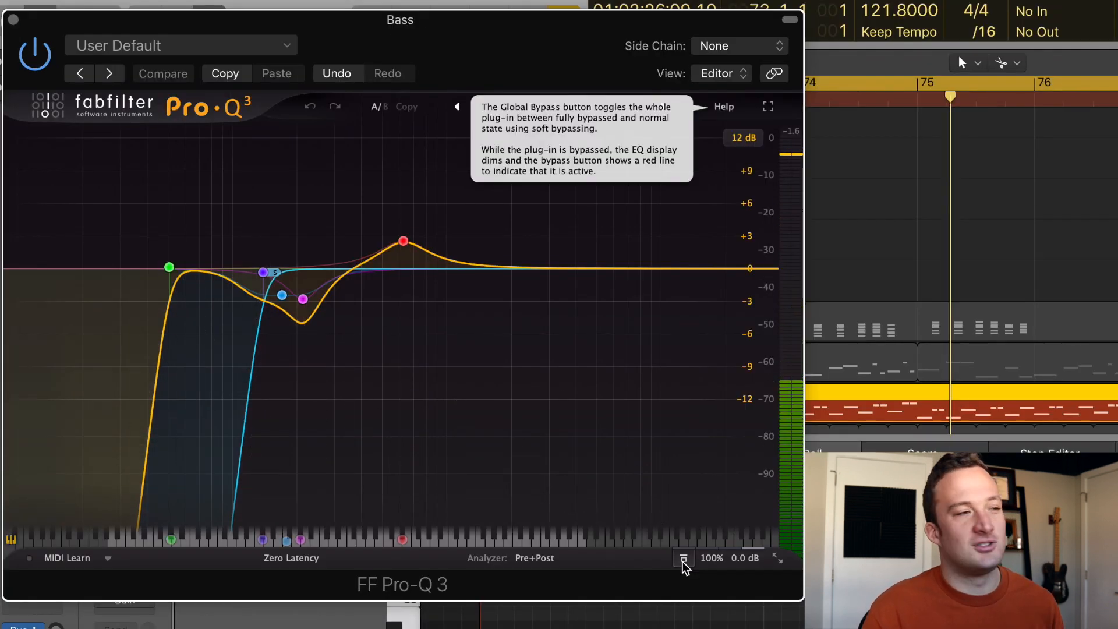
pyautogui.press('space')
pyautogui.click(682, 560)
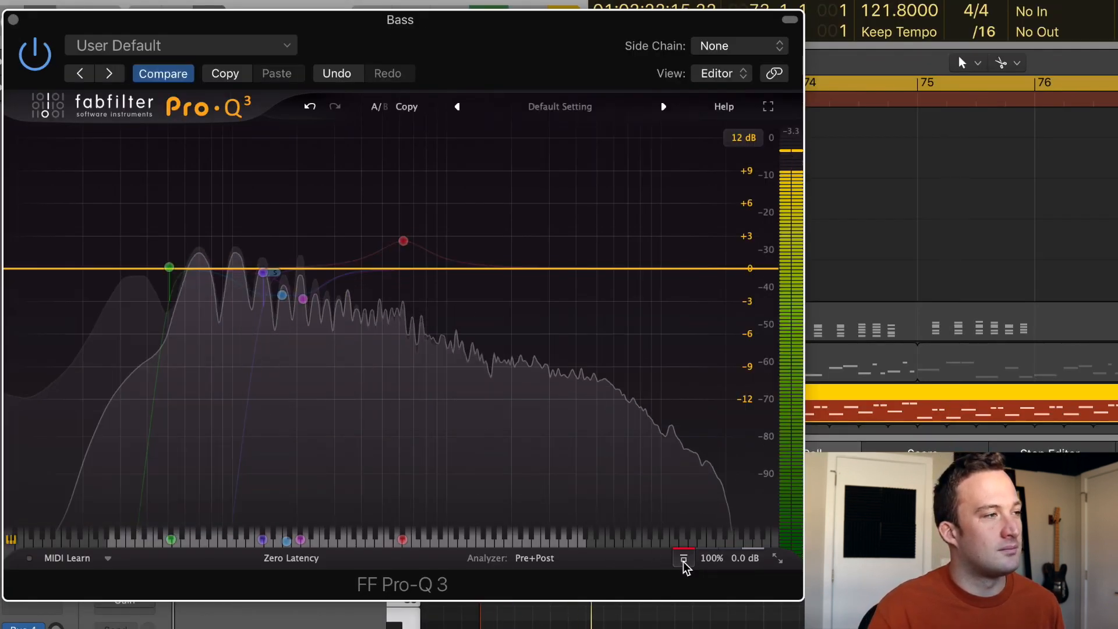
pyautogui.click(684, 561)
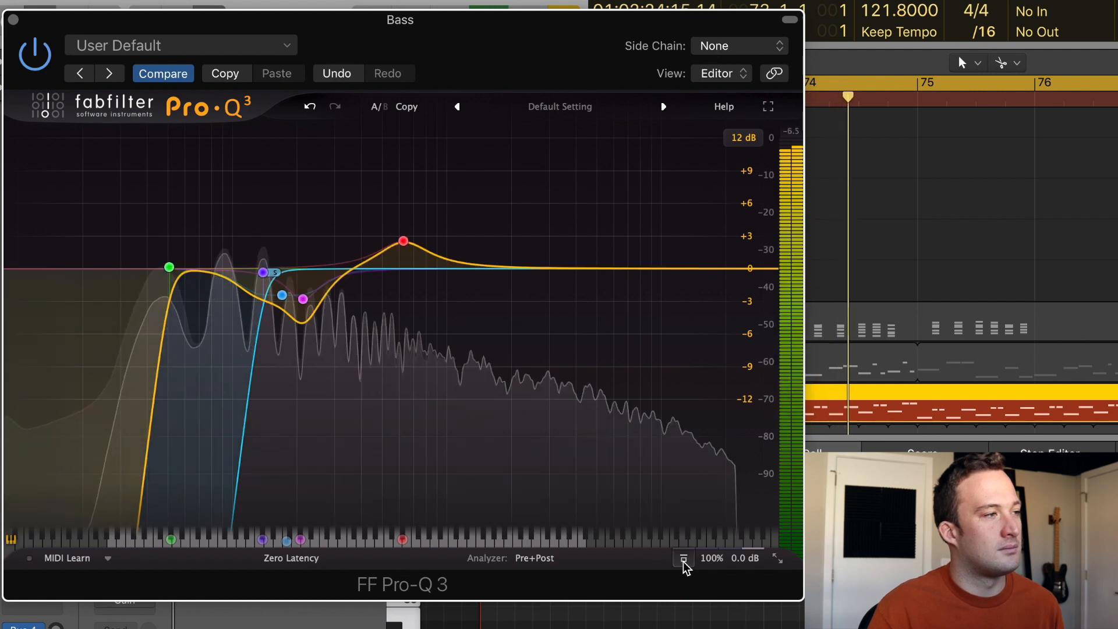
# Inspect the 48 dB/oct side-channel low-cut band in the bass EQ and stop playback.
pyautogui.moveTo(335, 331)
pyautogui.click(264, 272)
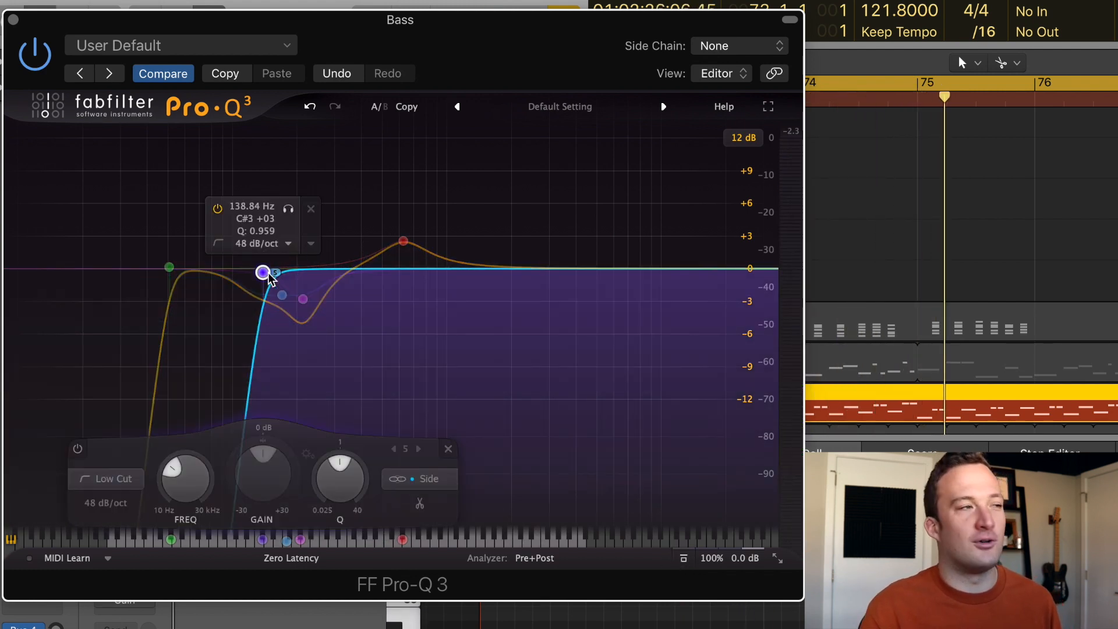
pyautogui.press('space')
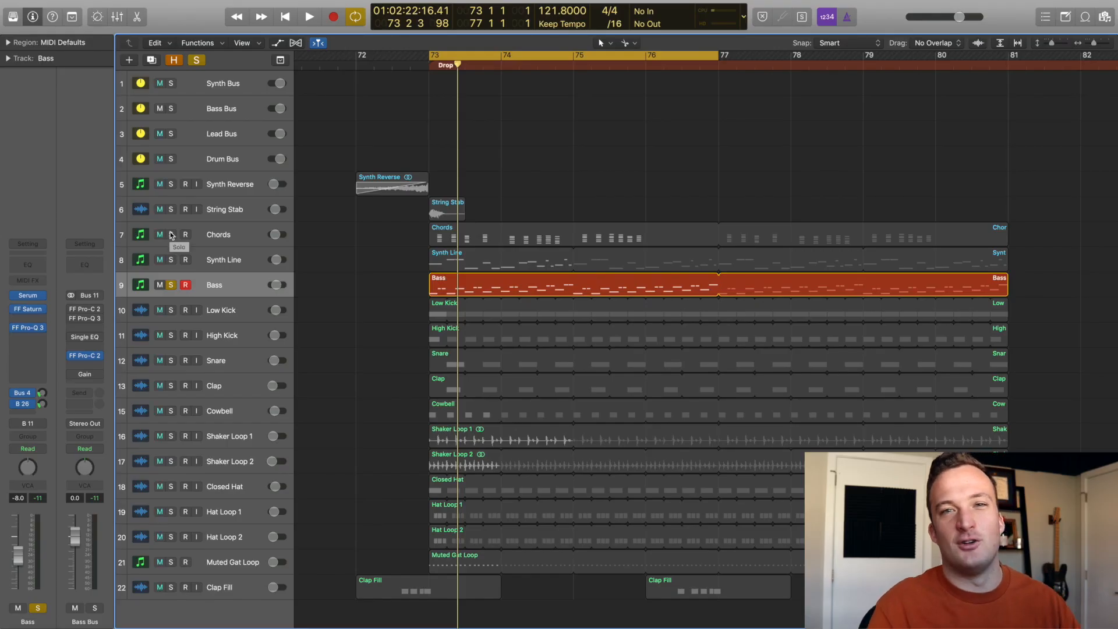
# Listen to the Chords track soloed together with Bass and open the Chords region in the Piano Roll.
pyautogui.press('space')
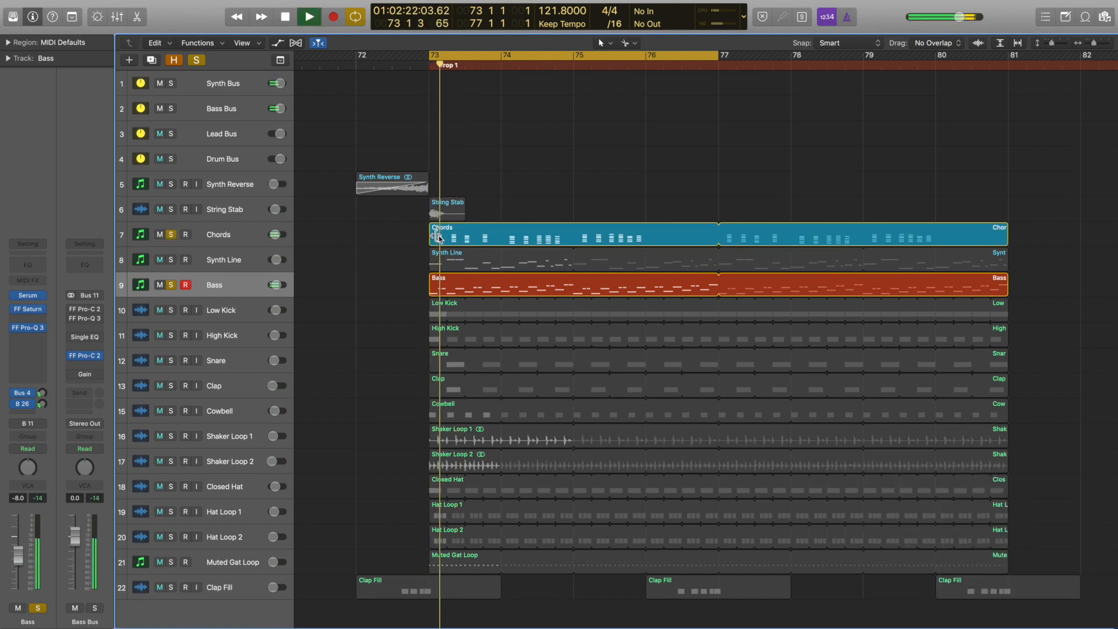
pyautogui.doubleClick(438, 236)
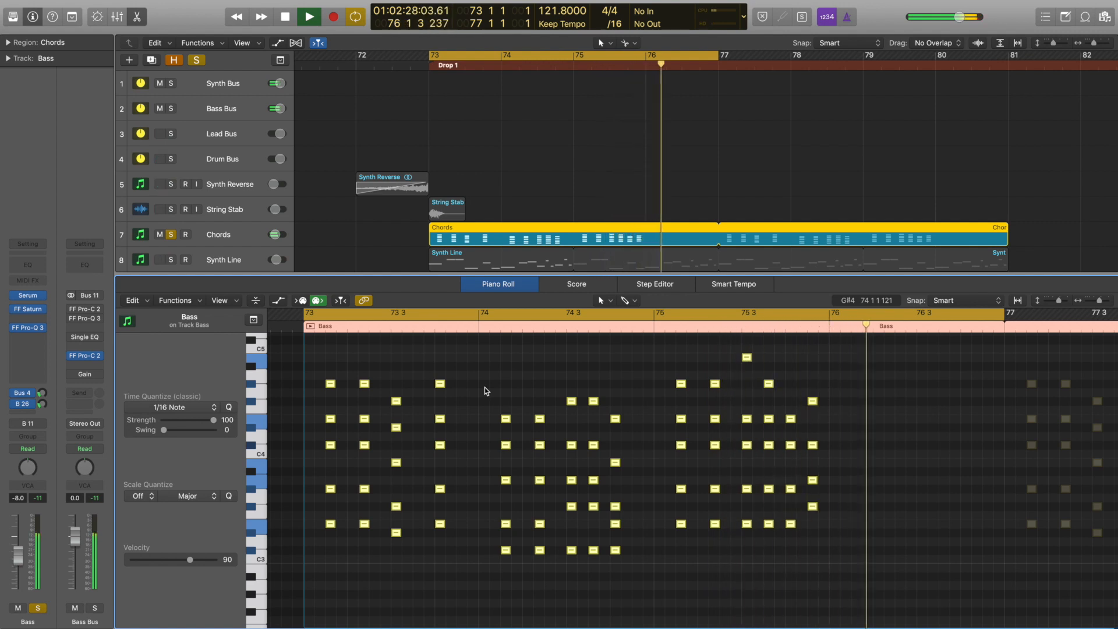
pyautogui.press('space')
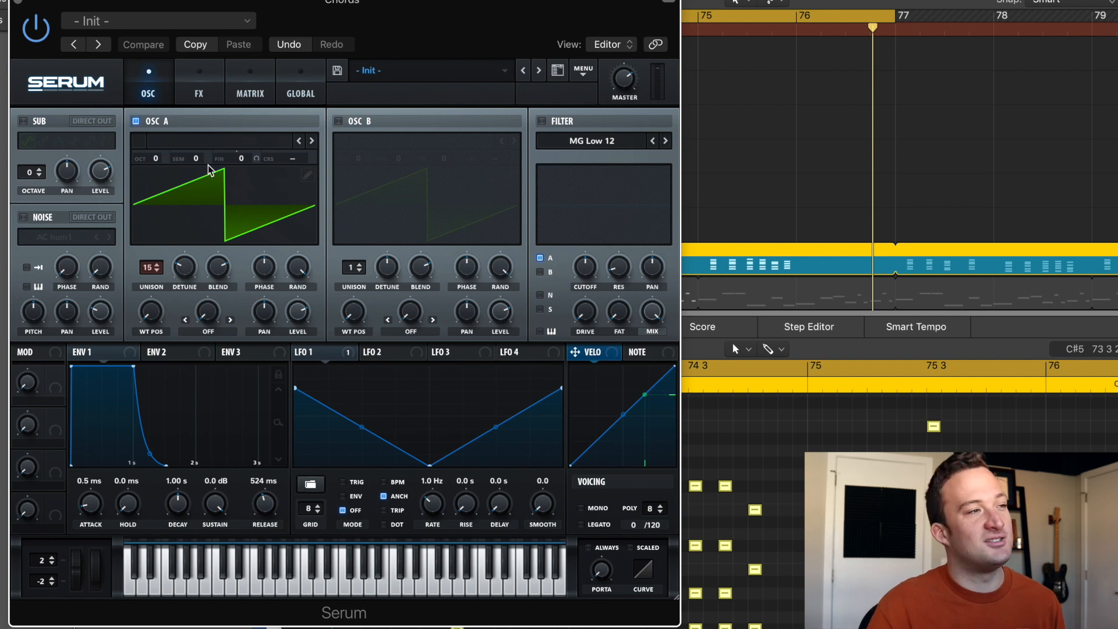
# Review the Chords Serum patch's Global unison settings and audition higher detune on oscillators A and B.
pyautogui.click(309, 78)
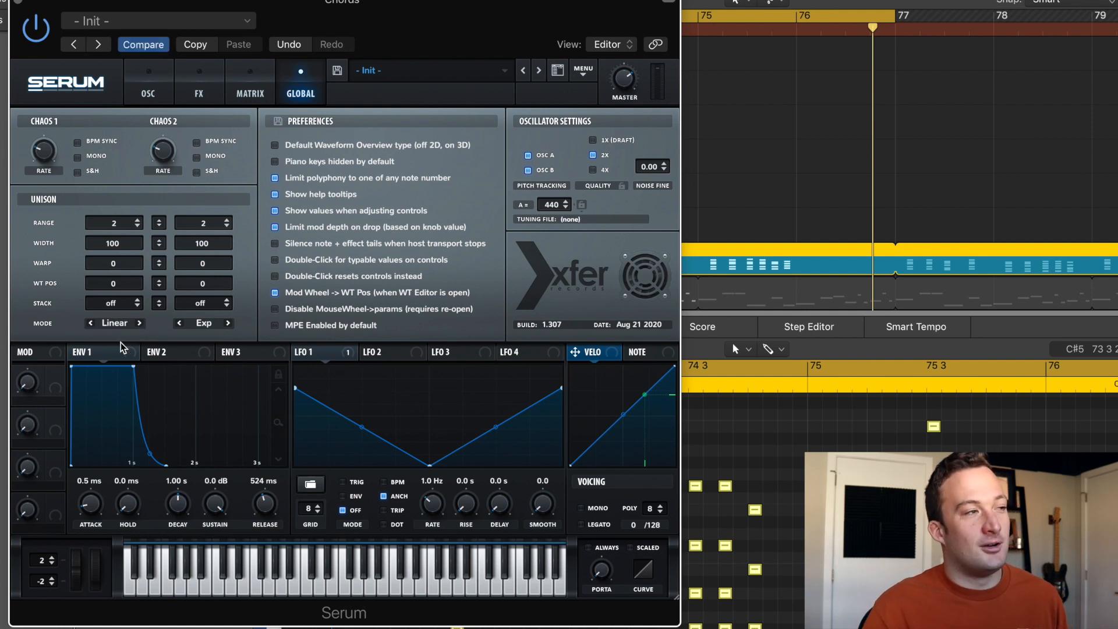
pyautogui.click(134, 100)
pyautogui.moveTo(184, 268); pyautogui.dragTo(175, 188)
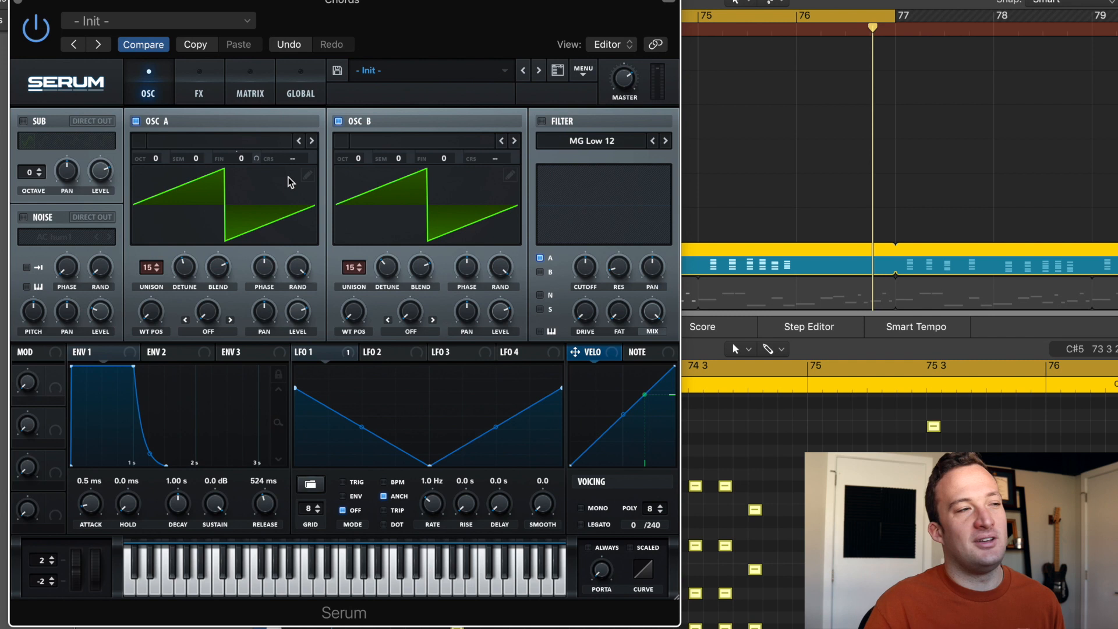
pyautogui.moveTo(392, 271); pyautogui.dragTo(383, 159)
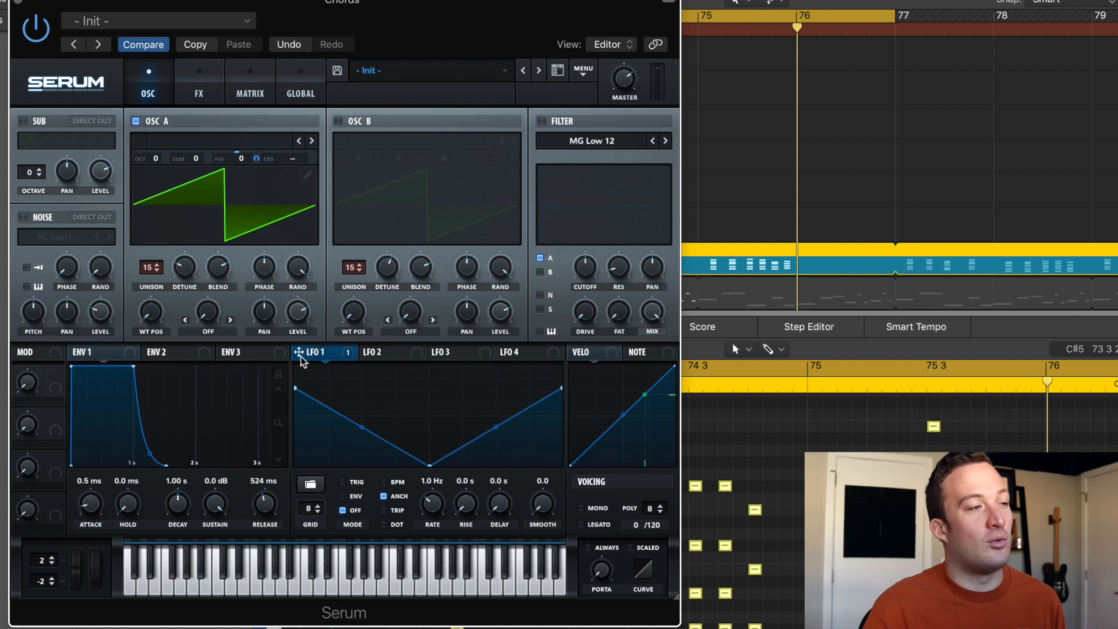
# Demonstrate assigning LFO 1 to oscillator A's fine tuning and stop playback.
pyautogui.moveTo(300, 356); pyautogui.dragTo(262, 152)
pyautogui.press('space')
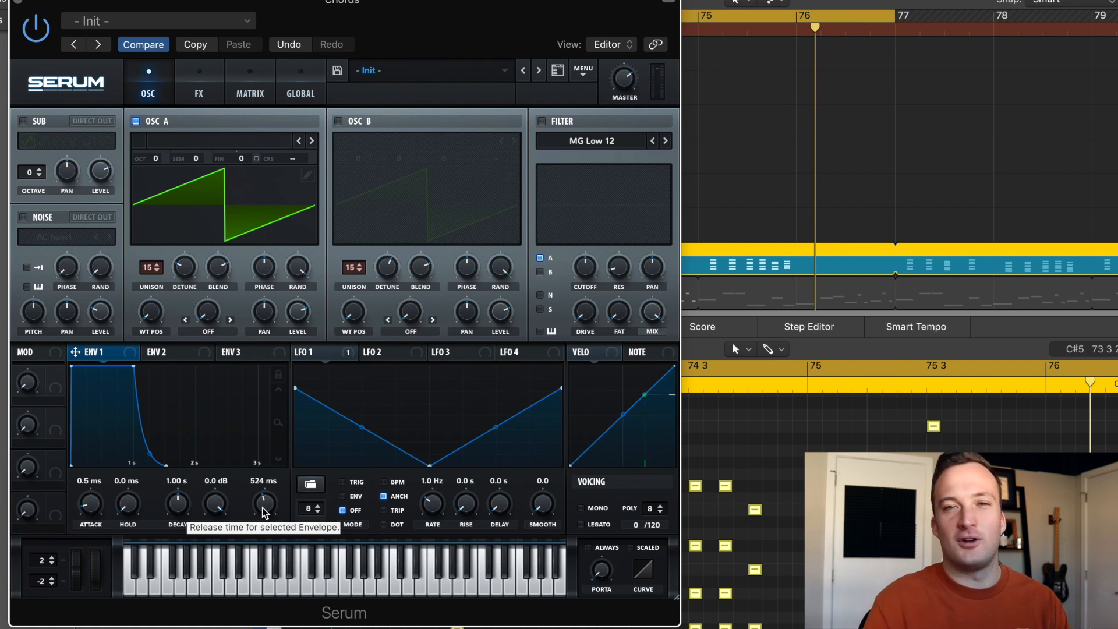
# Display Serum's Compressor and Chorus effects, listen to the chords, and close the Serum window.
pyautogui.click(196, 85)
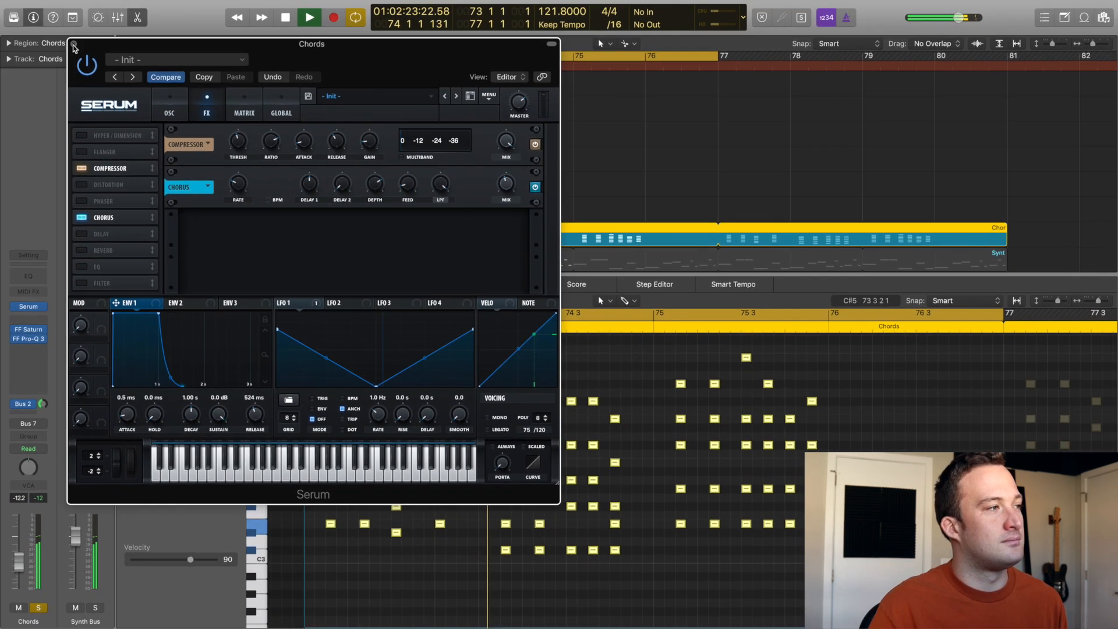
pyautogui.click(74, 45)
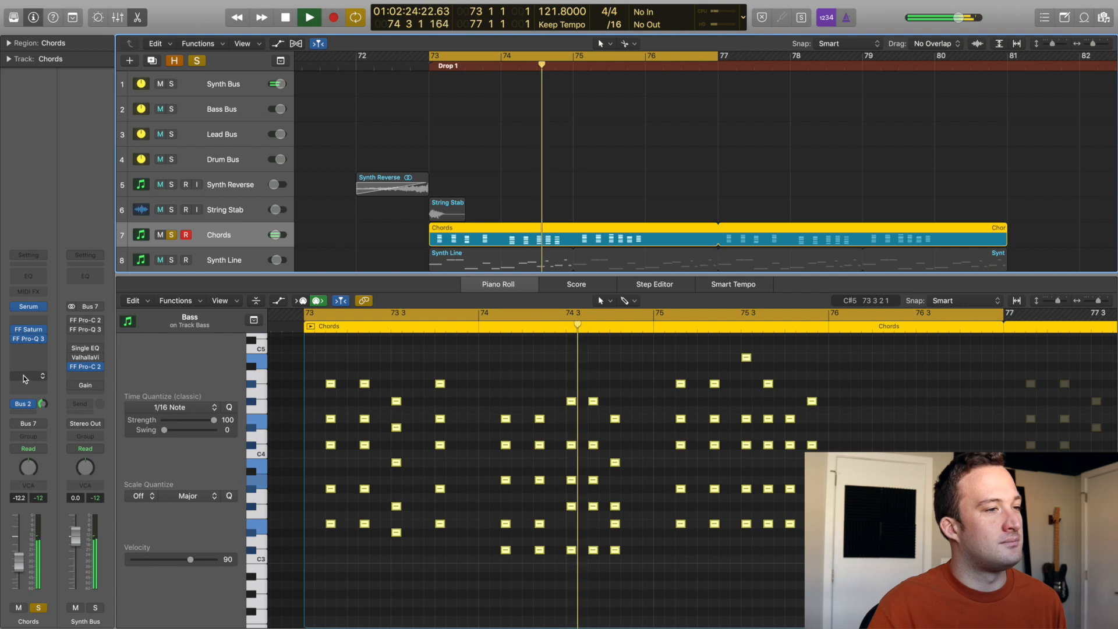
pyautogui.press('space')
# Open Saturn on the Chords track, review its Warm Tape style and frequency bands, and listen to the chords.
pyautogui.click(26, 330)
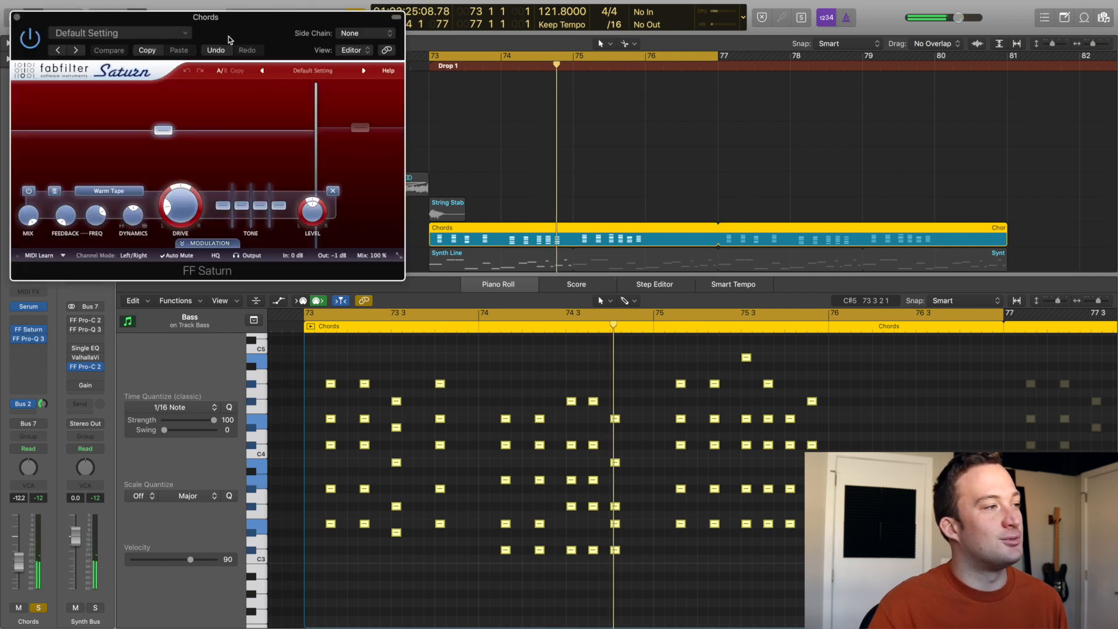
pyautogui.moveTo(196, 5); pyautogui.dragTo(287, 103)
pyautogui.click(199, 277)
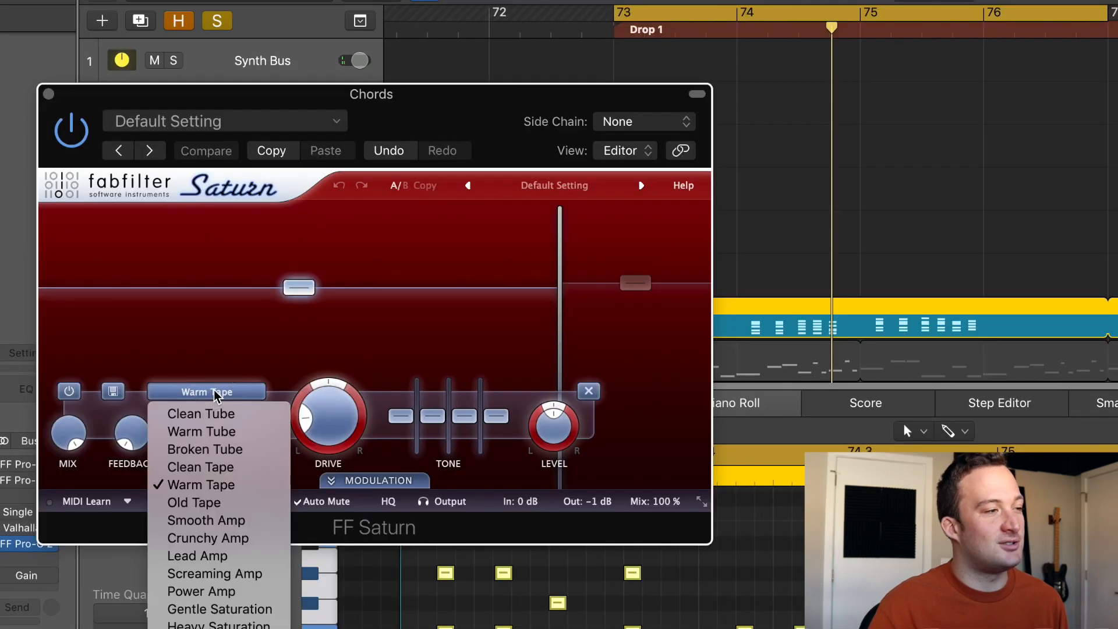
pyautogui.click(380, 433)
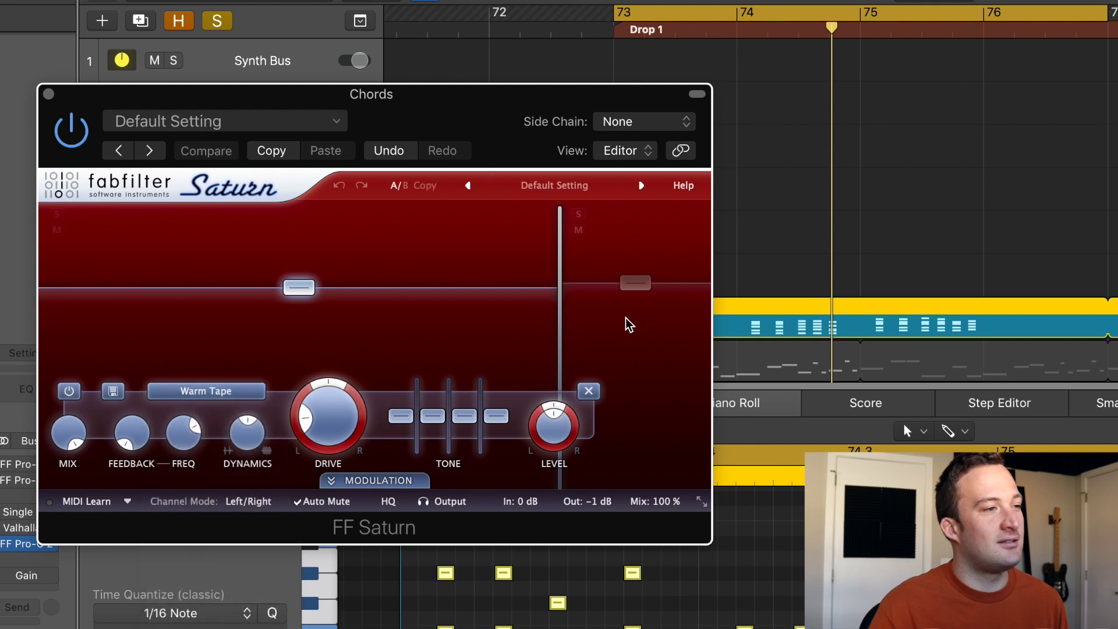
pyautogui.moveTo(635, 283)
pyautogui.press('space')
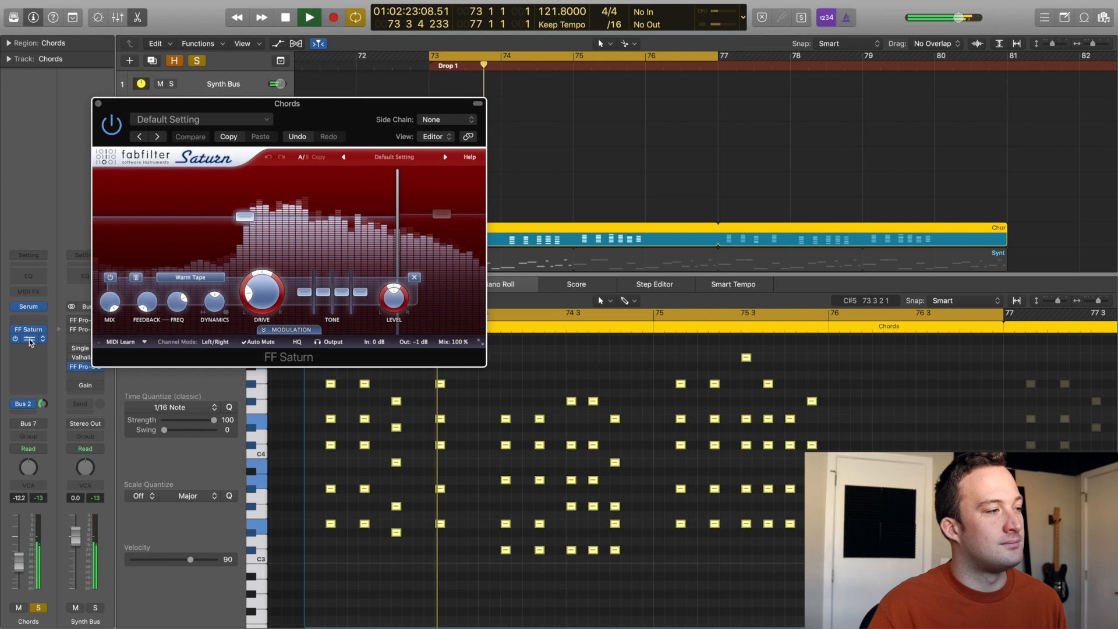
# Compare the chords with their Pro-Q 3 EQ bypassed and active during playback, and close the plugin window.
pyautogui.press('space')
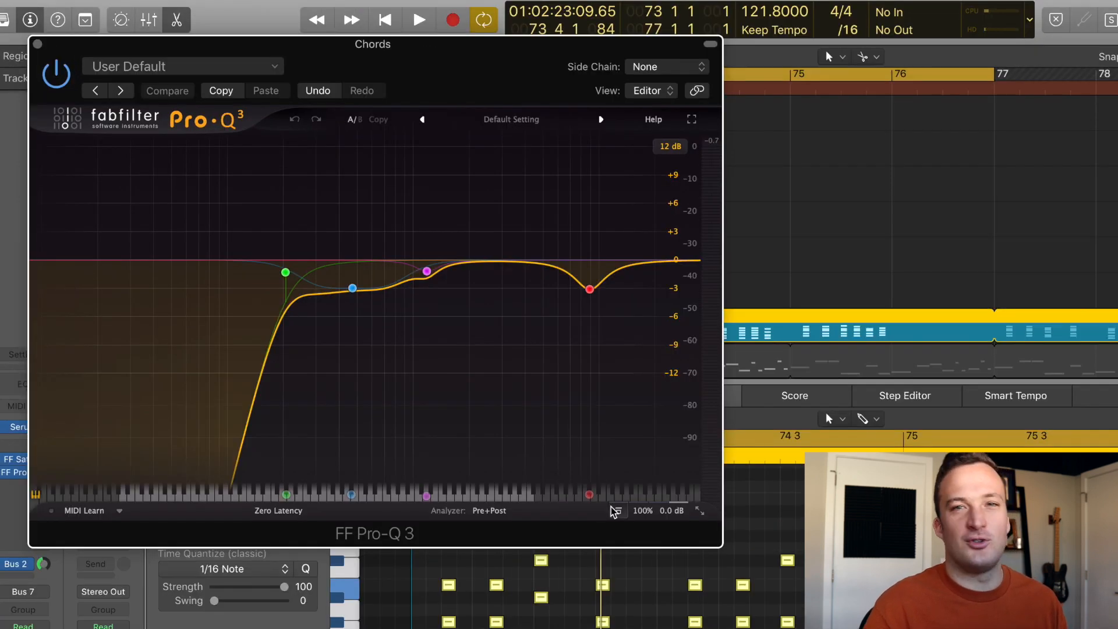
pyautogui.click(614, 512)
pyautogui.press('space')
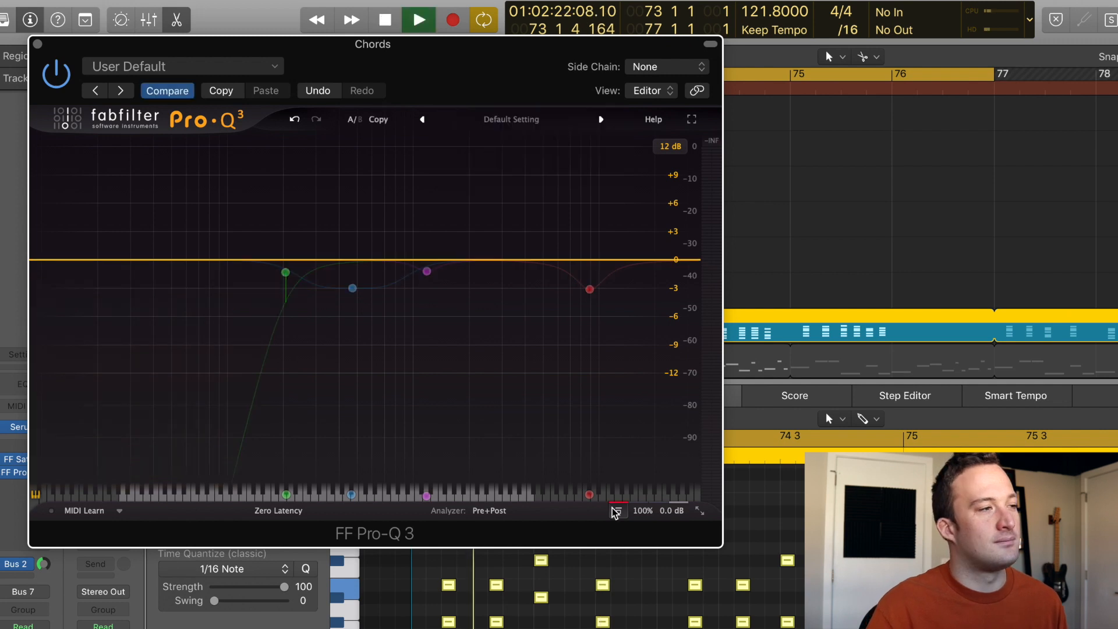
pyautogui.click(615, 512)
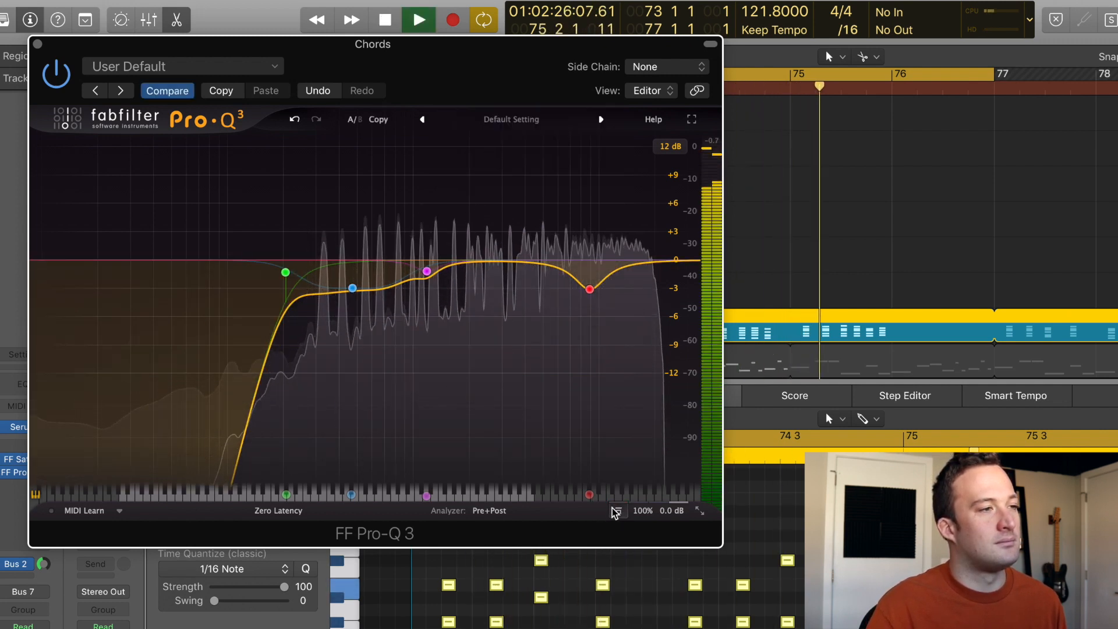
pyautogui.press('space')
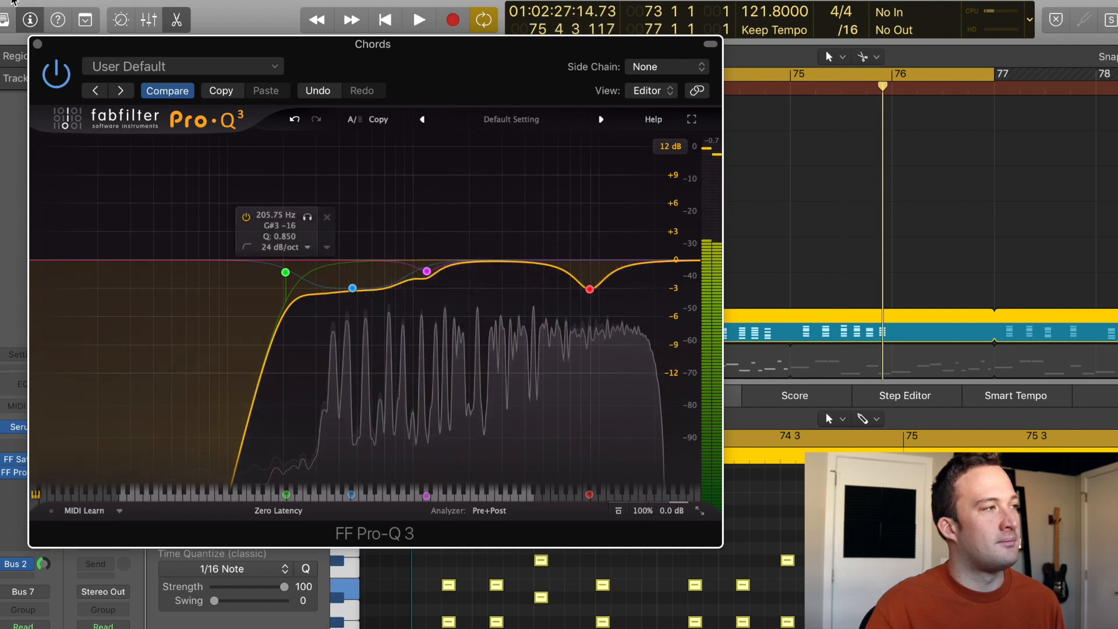
pyautogui.click(39, 36)
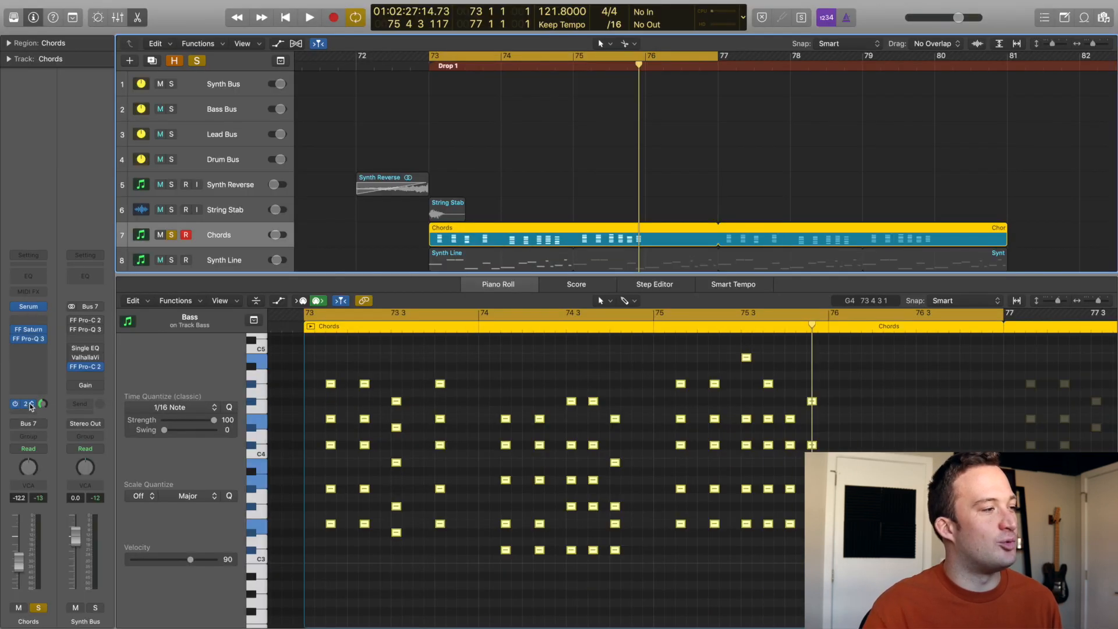
# Show the Chords track's Bus 2 send, view ValhallaVintageVerb on the Synth Verb bus during playback, and close it.
pyautogui.click(31, 405)
pyautogui.click(87, 370)
pyautogui.press('space')
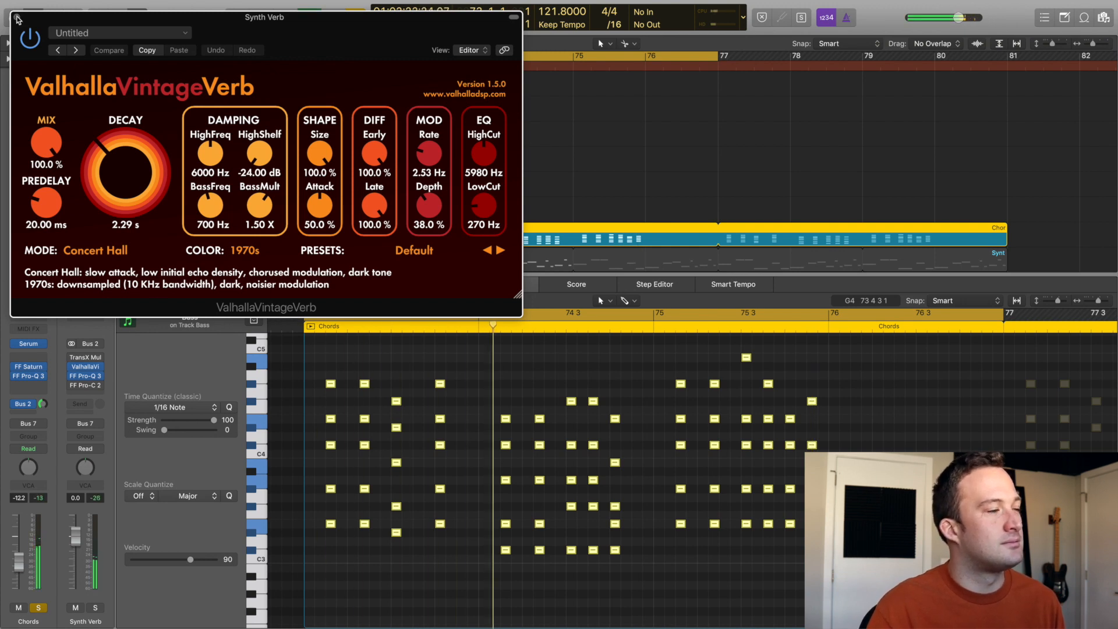
pyautogui.click(17, 18)
# Clear the track solo to hear the full drop and close the Piano Roll editor.
pyautogui.click(198, 62)
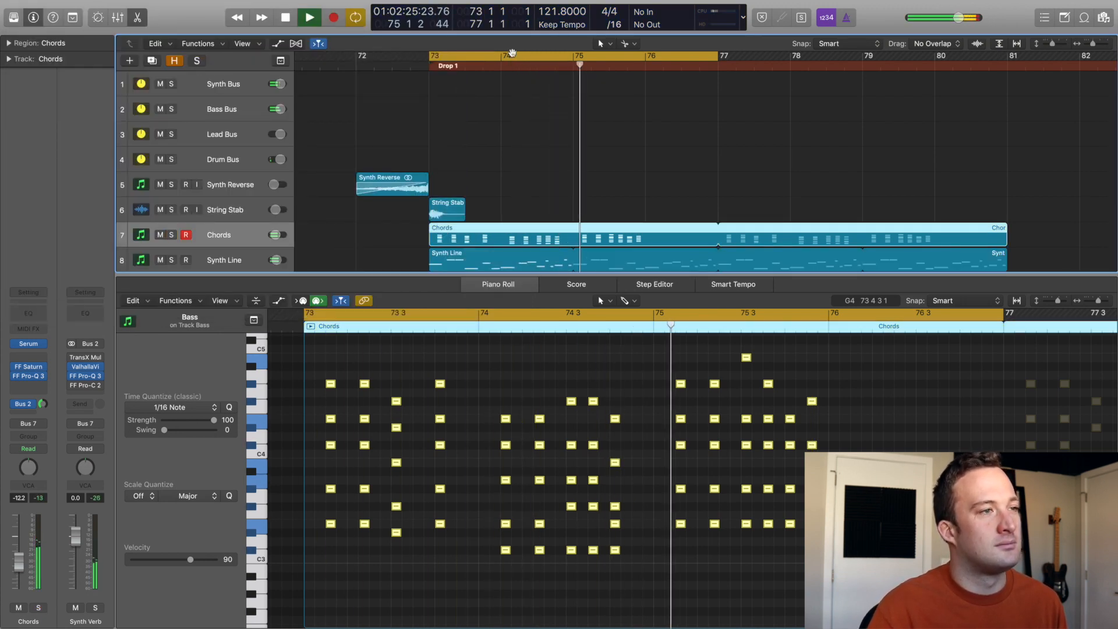
pyautogui.press('e')
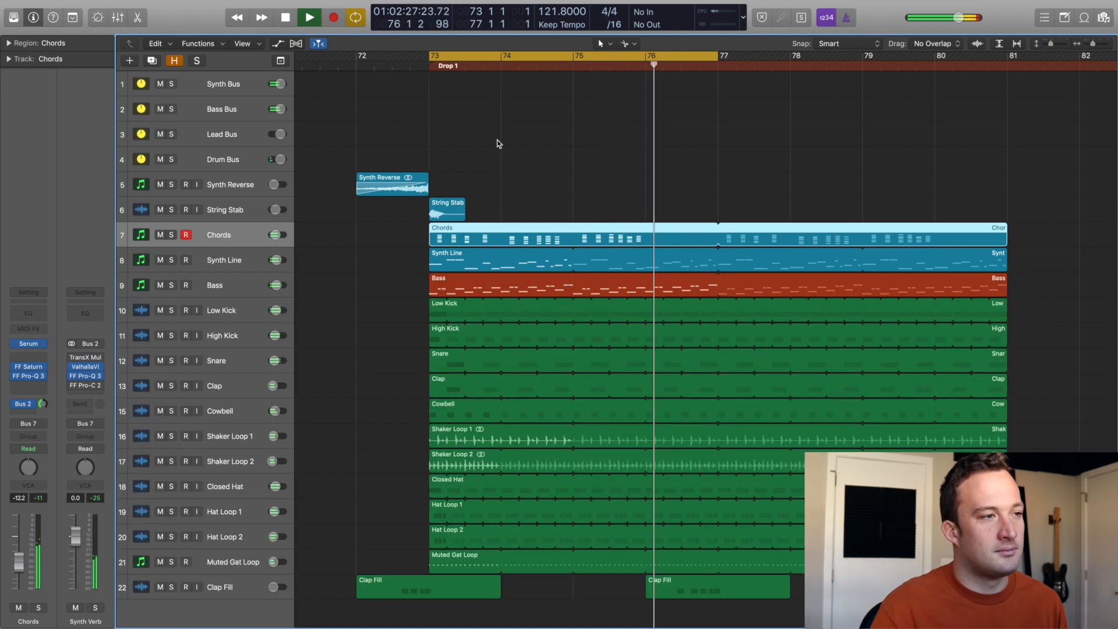
pyautogui.click(343, 265)
# Select the Synth Line track, stop playback, and solo the track.
pyautogui.click(260, 260)
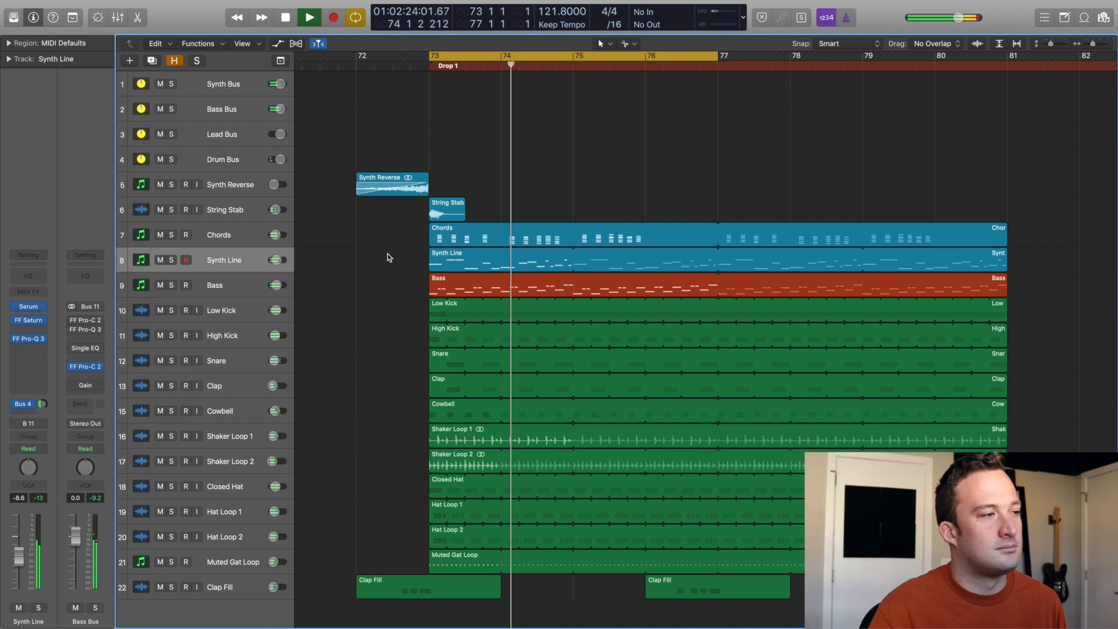
pyautogui.press('space')
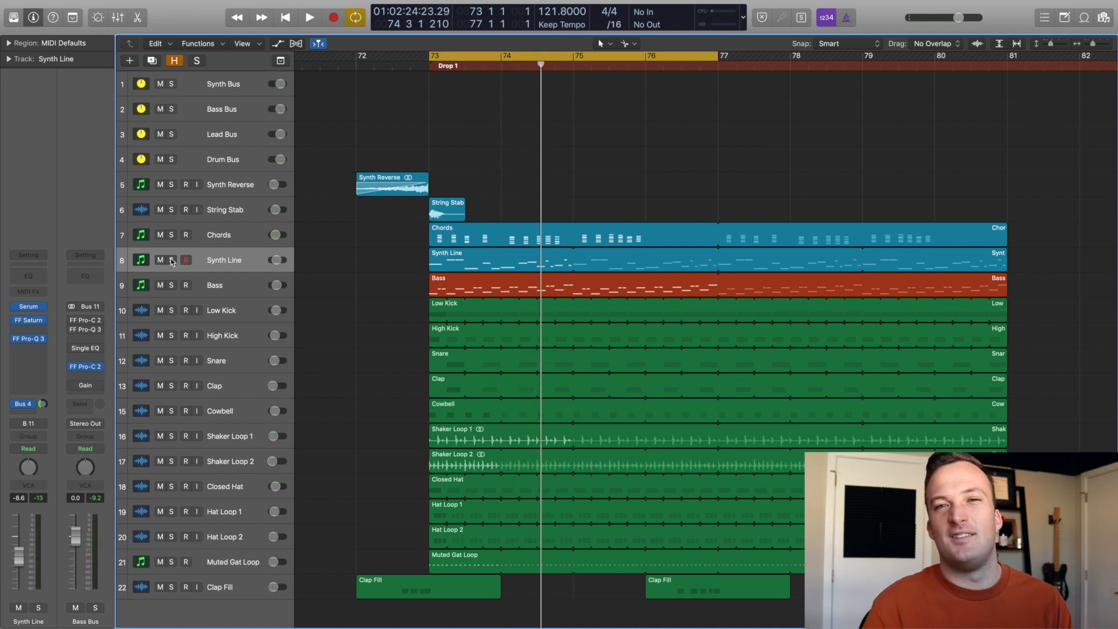
pyautogui.click(172, 260)
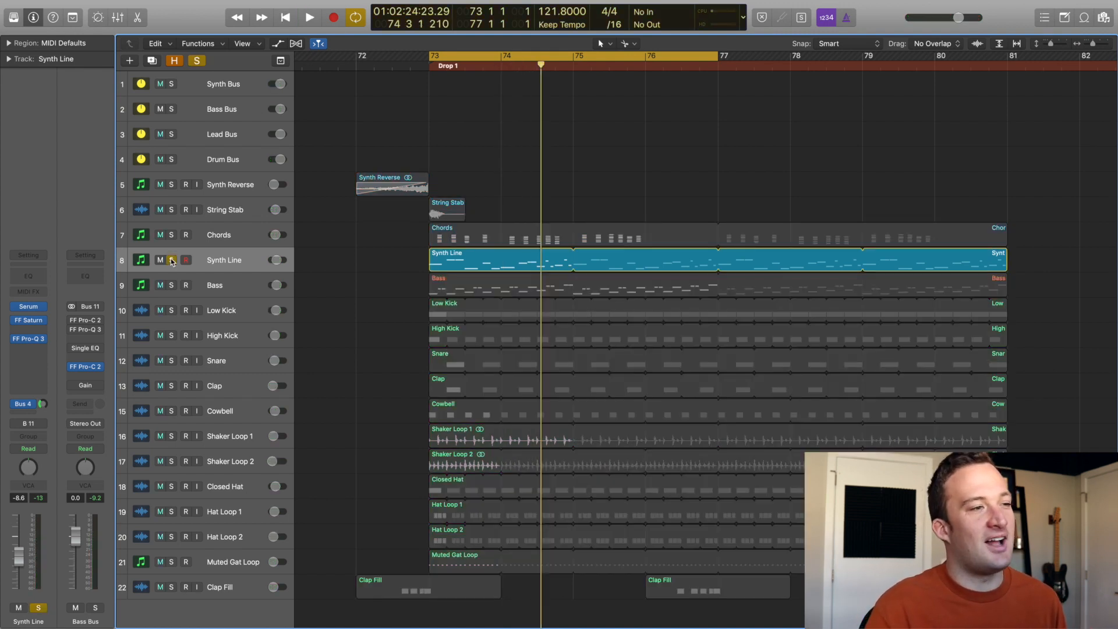
# Open the Synth Line region in the Piano Roll and audition the soloed part.
pyautogui.doubleClick(475, 265)
pyautogui.press('space')
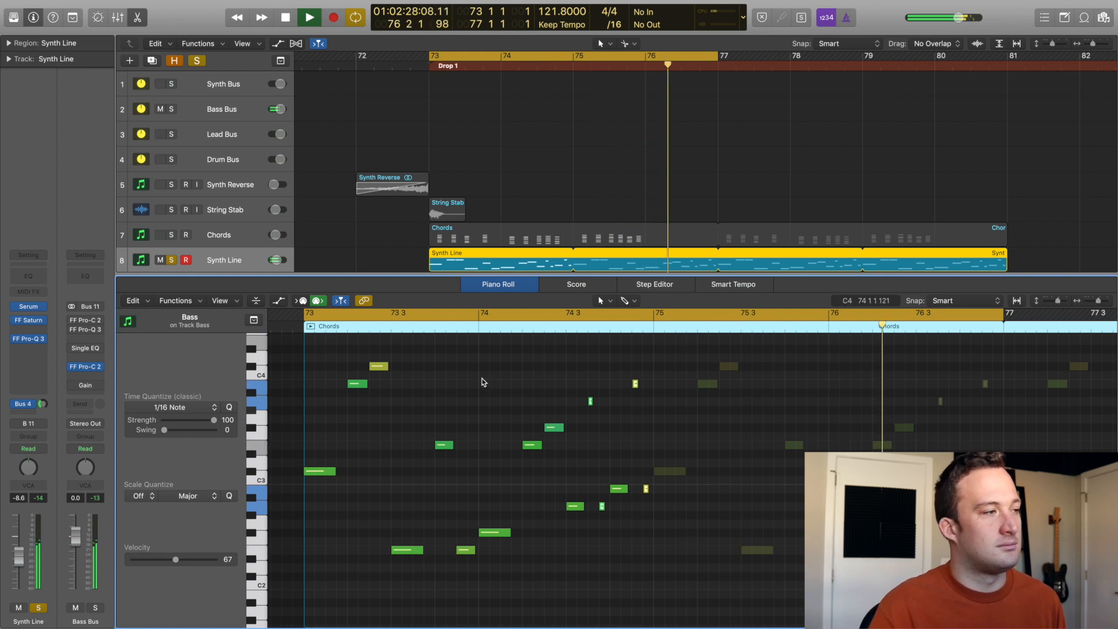
pyautogui.press('space')
# Open Serum on the Synth Line and view the Analog wavetable list for OSC A, keeping MATRIXY C64.
pyautogui.click(32, 309)
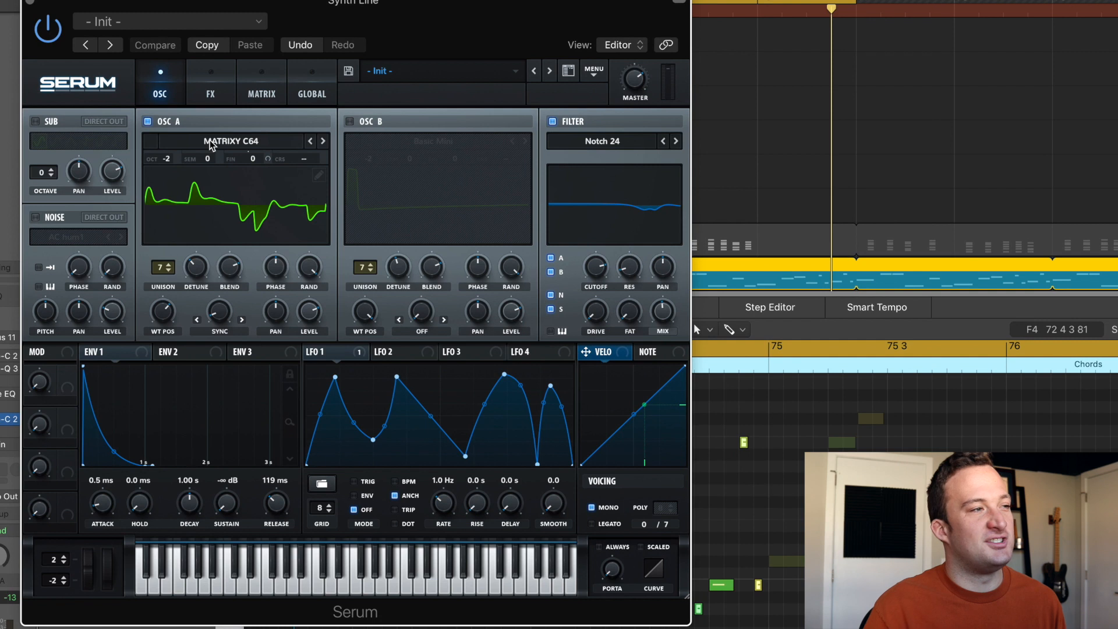
pyautogui.click(235, 174)
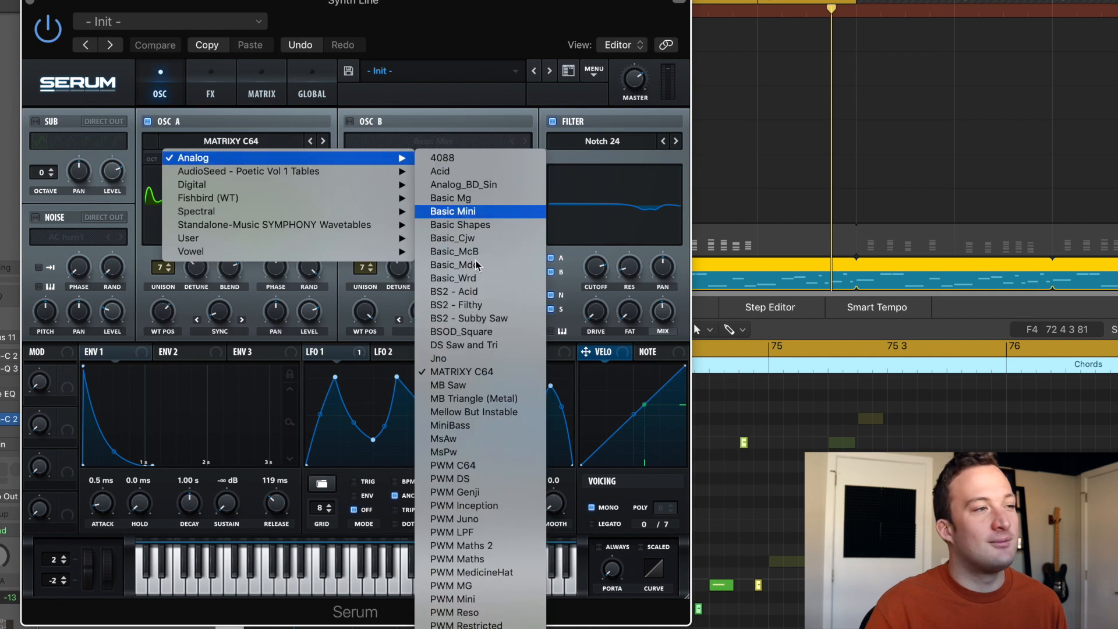
pyautogui.click(314, 116)
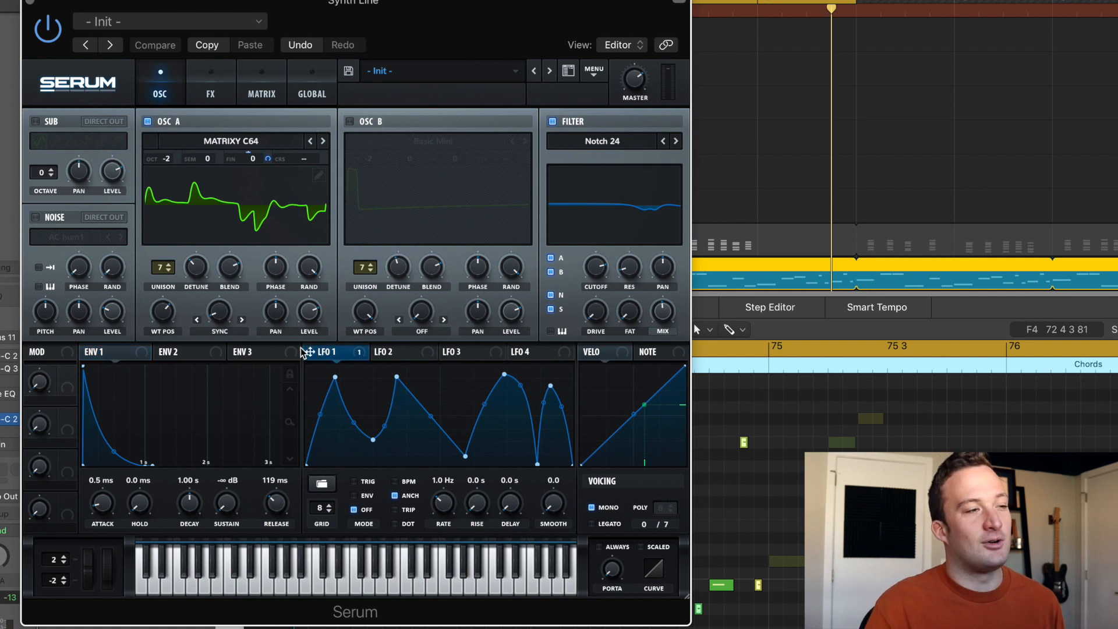
# View the LFO 1 shape presets without choosing one, and set the LFO 1 rate to 1.1 Hz.
pyautogui.click(324, 492)
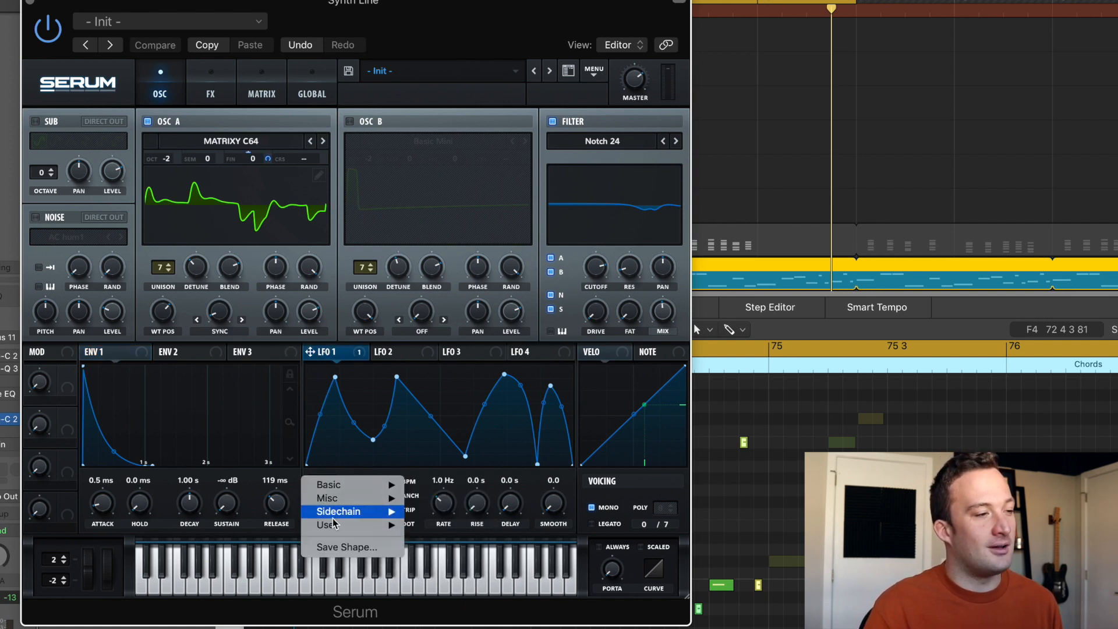
pyautogui.moveTo(352, 498)
pyautogui.click(421, 453)
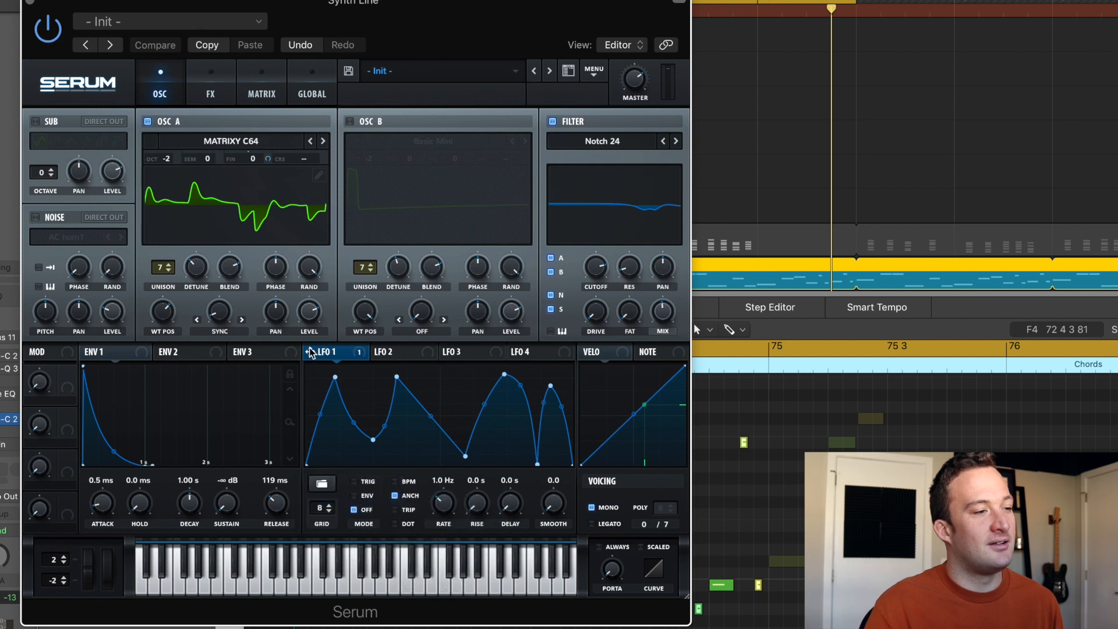
pyautogui.moveTo(441, 502); pyautogui.dragTo(442, 496)
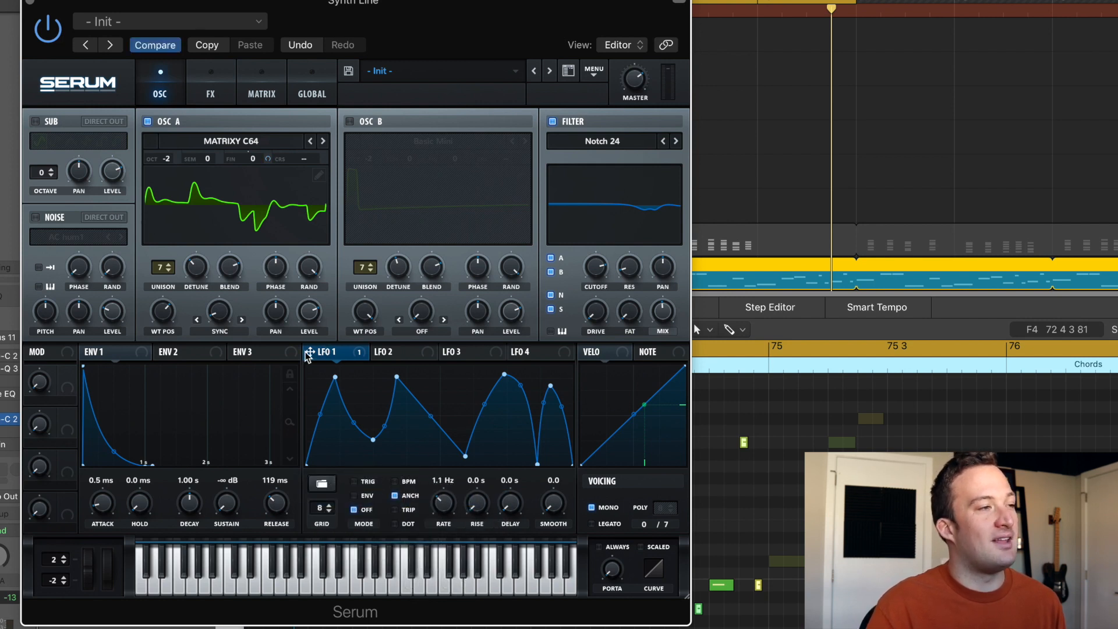
# Audition the patch while adjusting the modulation on OSC A's fine tuning, and set the ENV 1 sustain to -∞ dB.
pyautogui.press('space')
pyautogui.moveTo(268, 159)
pyautogui.mouseDown()
pyautogui.moveTo(255, 41)
pyautogui.moveTo(266, 155)
pyautogui.mouseUp()
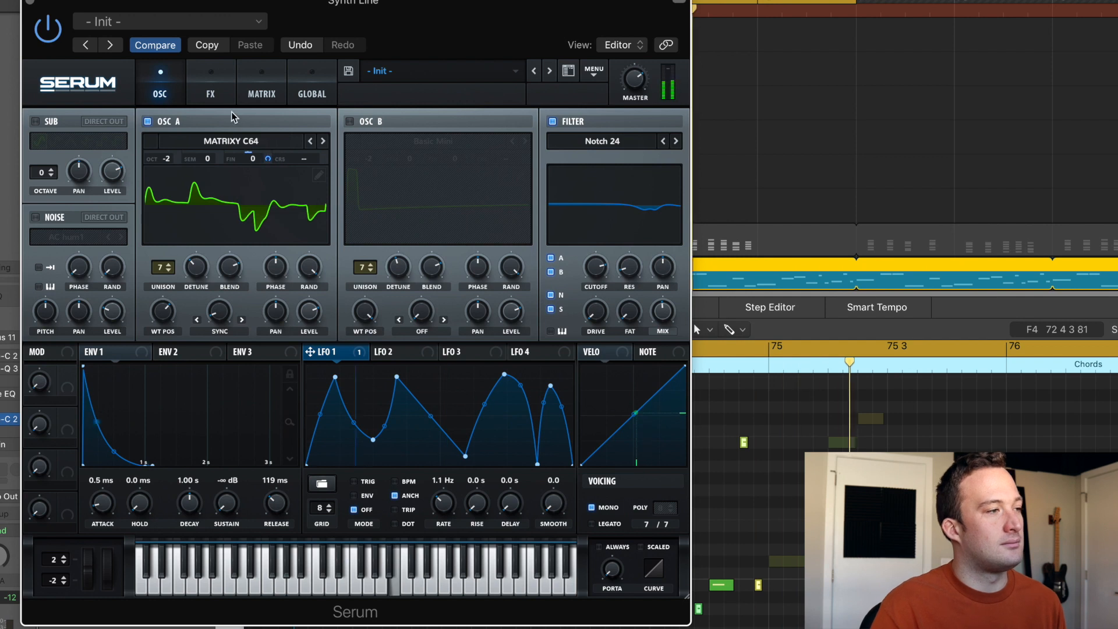
pyautogui.moveTo(229, 505); pyautogui.dragTo(227, 623)
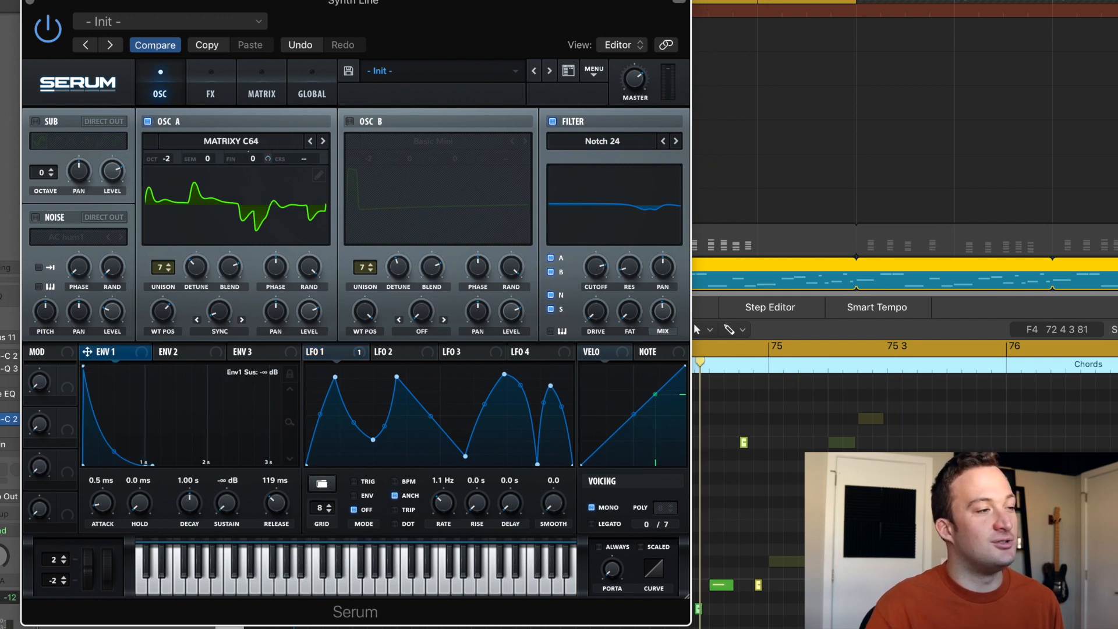
# Show Serum's effects rack and view the distortion types, keeping Tape Sat.
pyautogui.click(212, 86)
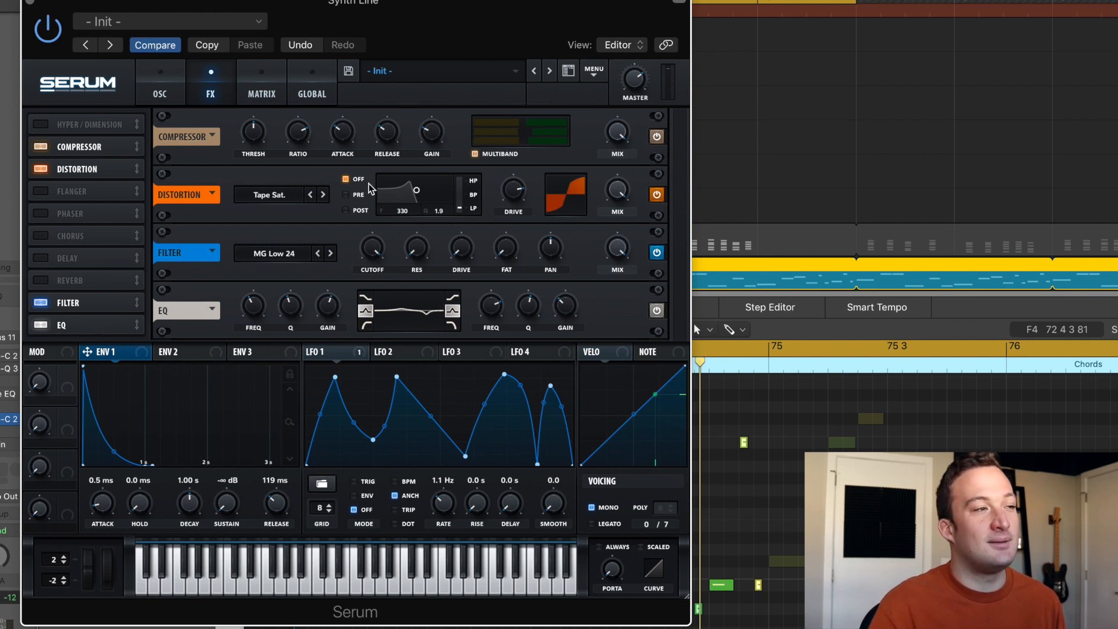
pyautogui.click(287, 202)
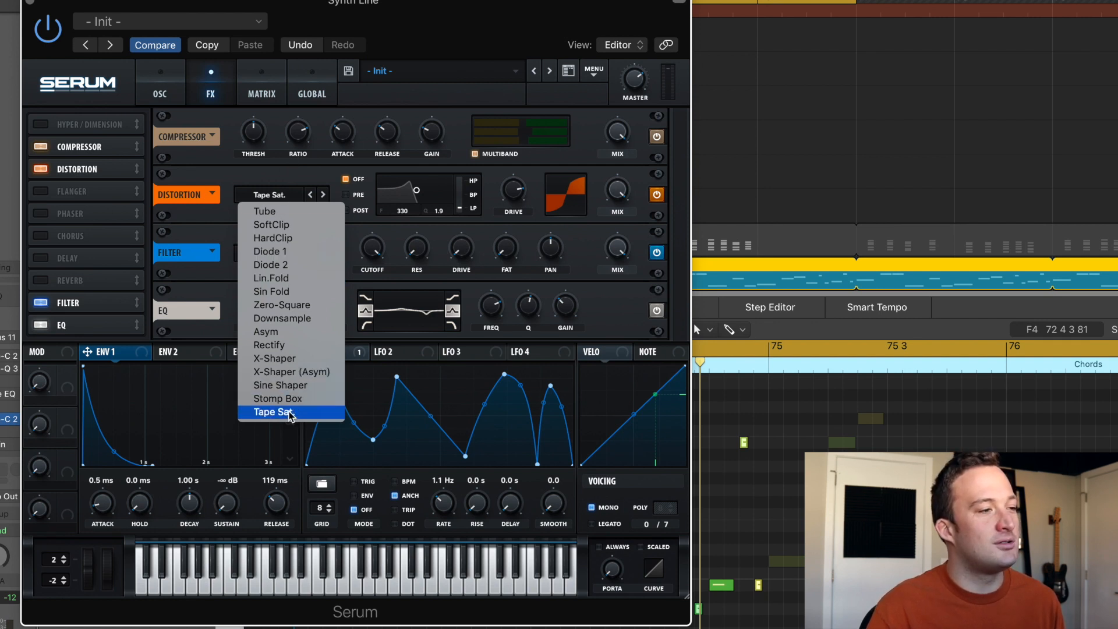
pyautogui.click(401, 261)
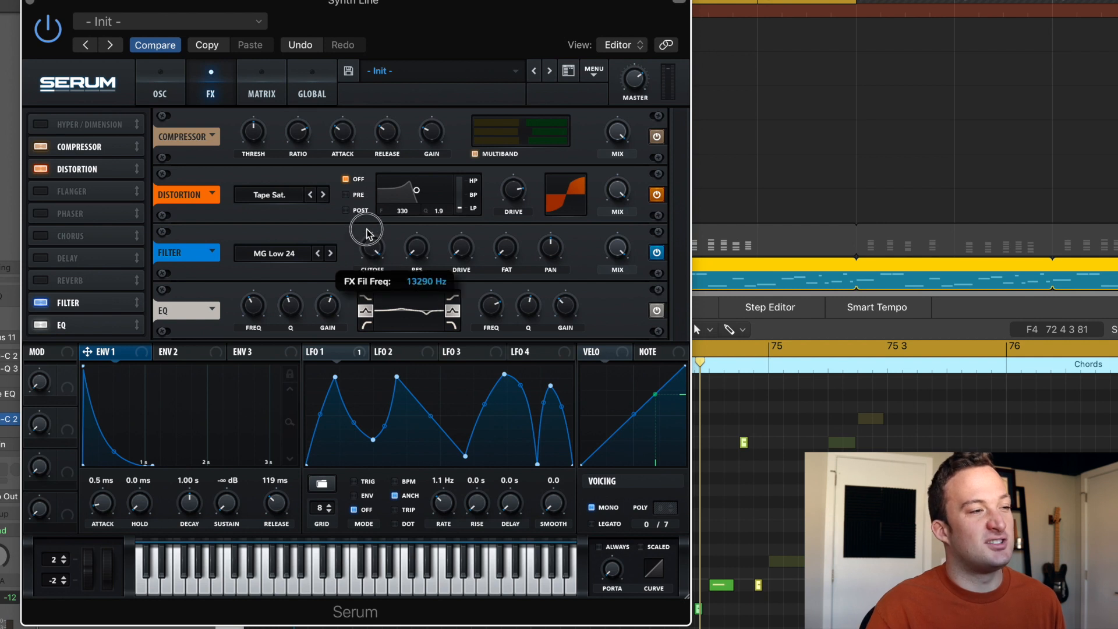
# Compare the synth with the MG Low 24 effects filter and the EQ switched off and on during playback.
pyautogui.click(656, 253)
pyautogui.press('space')
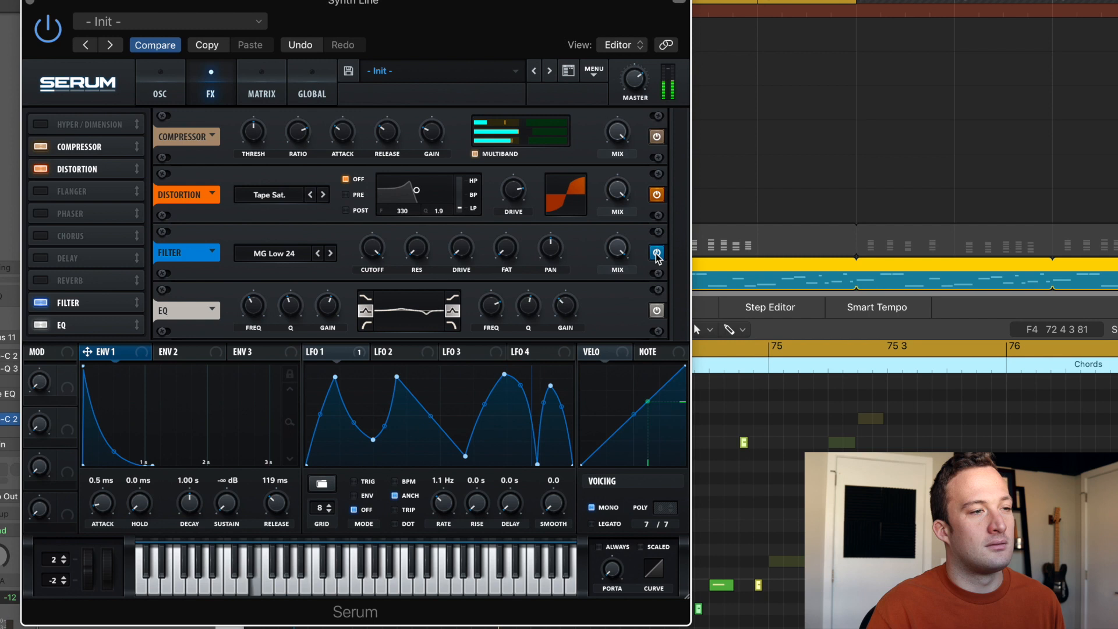
pyautogui.click(657, 254)
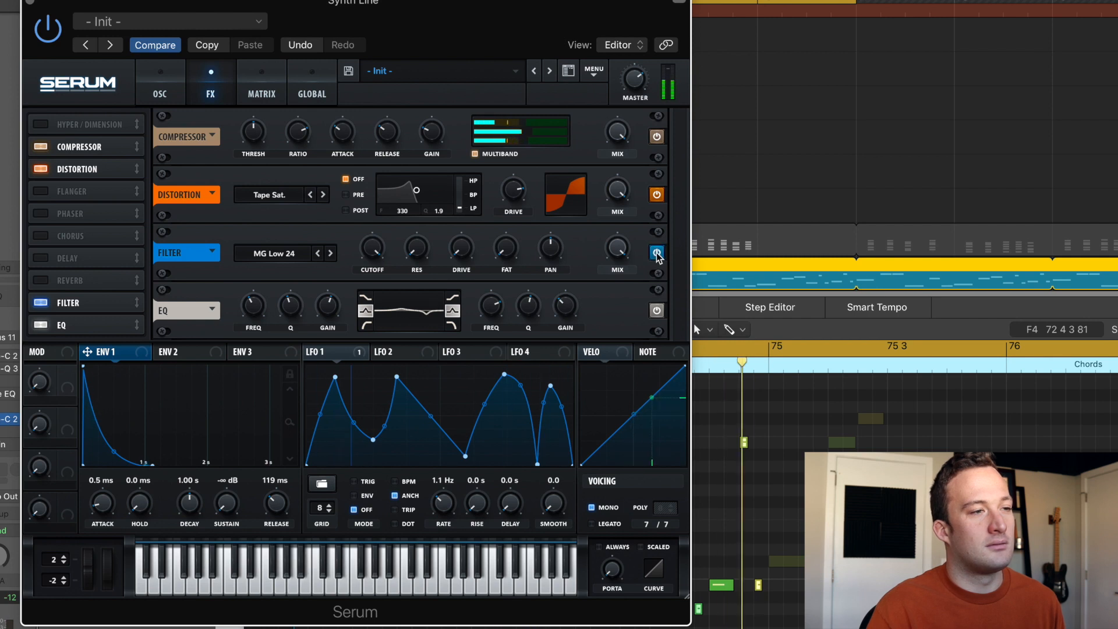
pyautogui.click(657, 312)
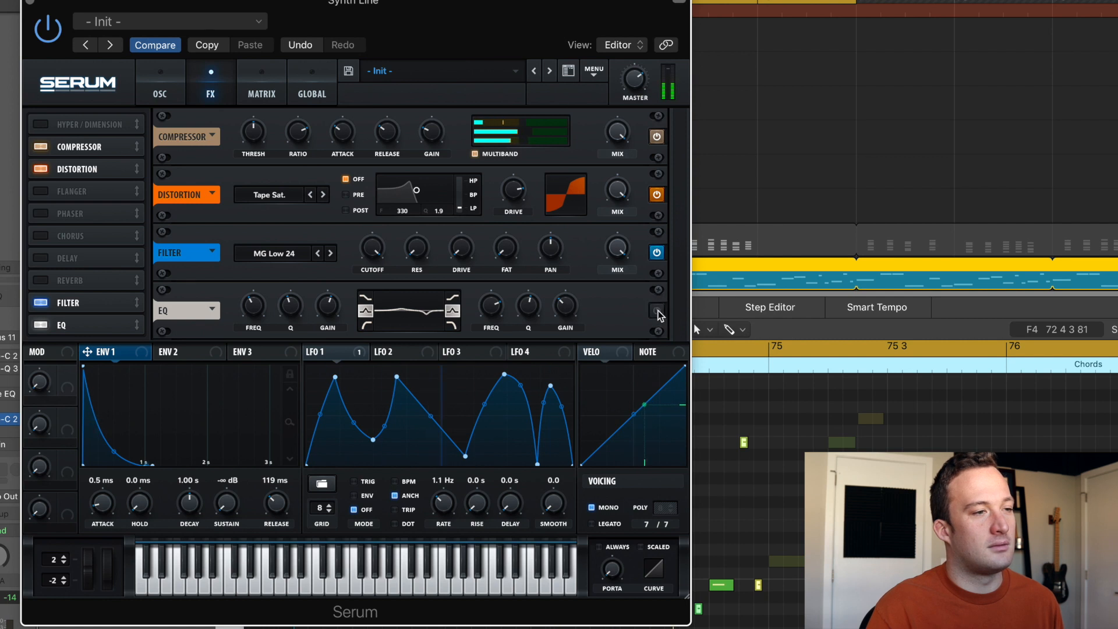
# Return to Serum's oscillator page and choose Notch 24 from the Normal filter types.
pyautogui.click(175, 101)
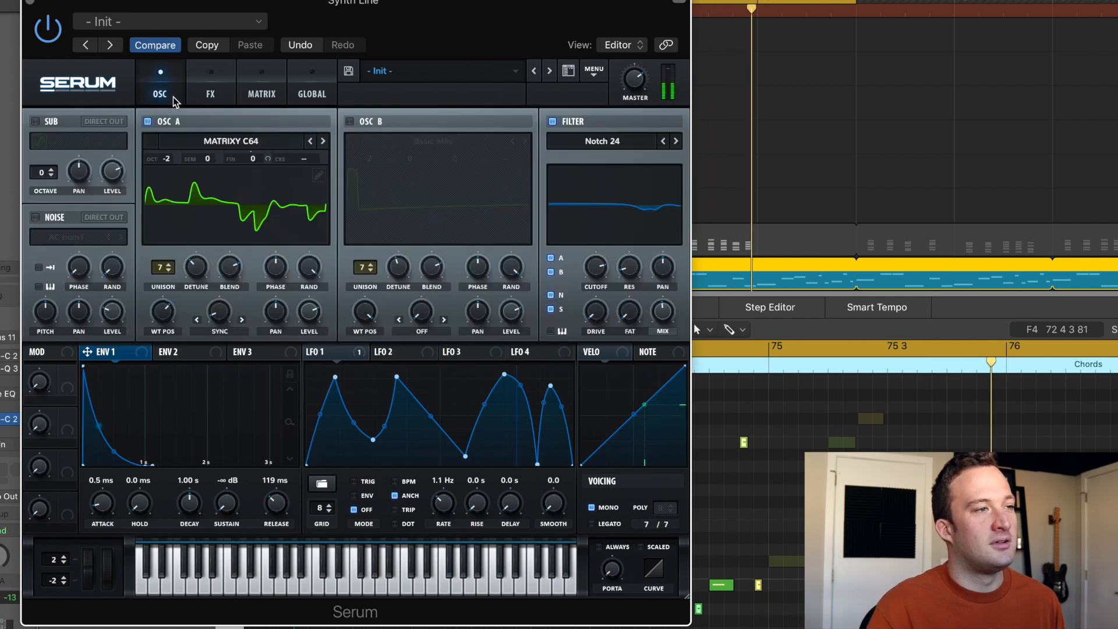
pyautogui.click(591, 140)
pyautogui.moveTo(606, 158)
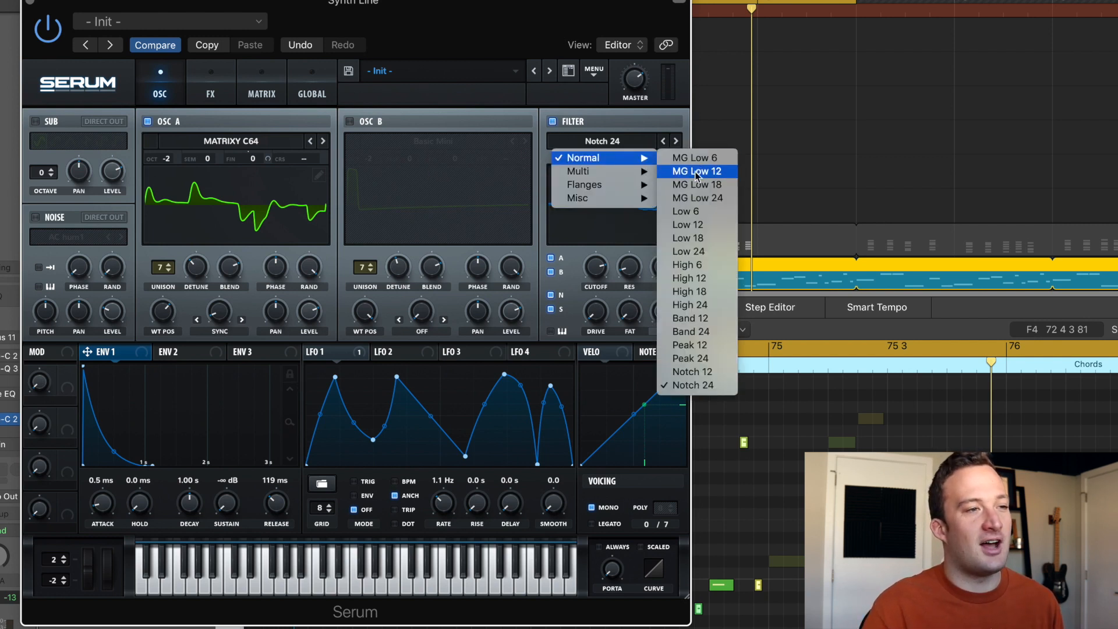
pyautogui.click(699, 386)
# Adjust the notch filter by raising its mix, nudging its cutoff upward and lowering its mix again.
pyautogui.moveTo(594, 274)
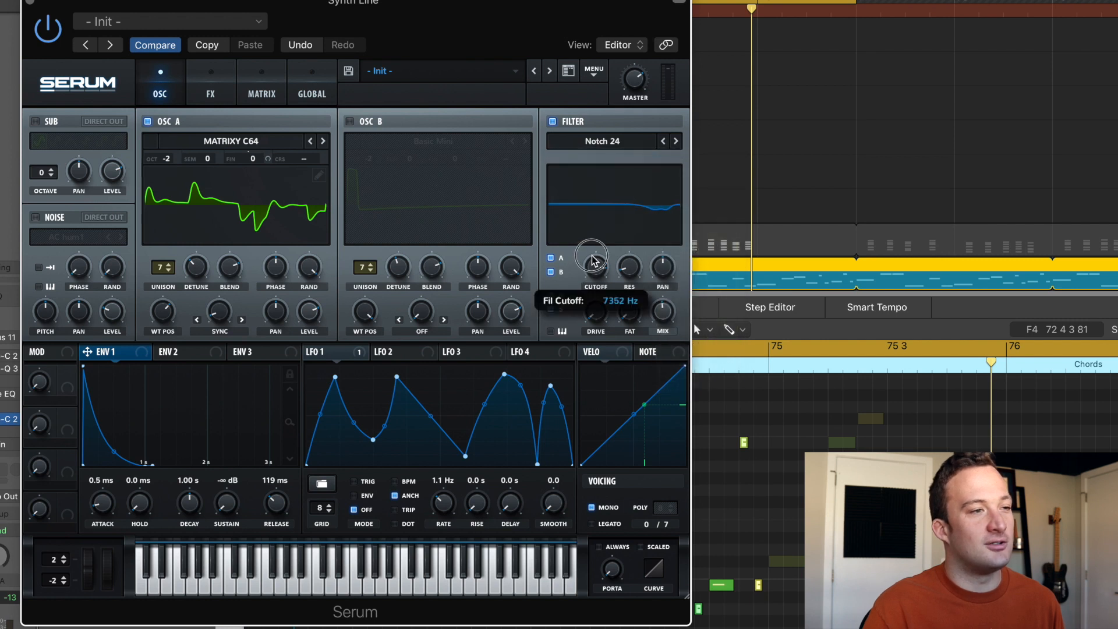
pyautogui.moveTo(661, 316); pyautogui.dragTo(660, 268)
pyautogui.moveTo(591, 272); pyautogui.dragTo(590, 264)
pyautogui.moveTo(662, 312); pyautogui.dragTo(668, 376)
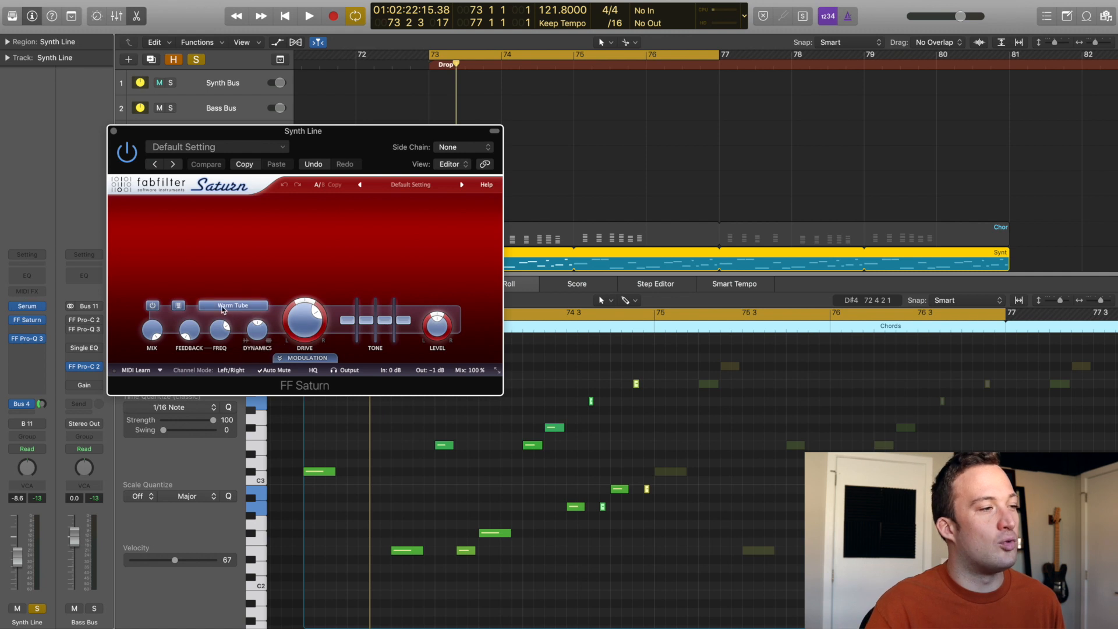
# Play the Synth Line and sweep the Warm Tube drive in FabFilter Saturn up to 100%.
pyautogui.moveTo(303, 328)
pyautogui.press('space')
pyautogui.moveTo(304, 325); pyautogui.dragTo(304, 357)
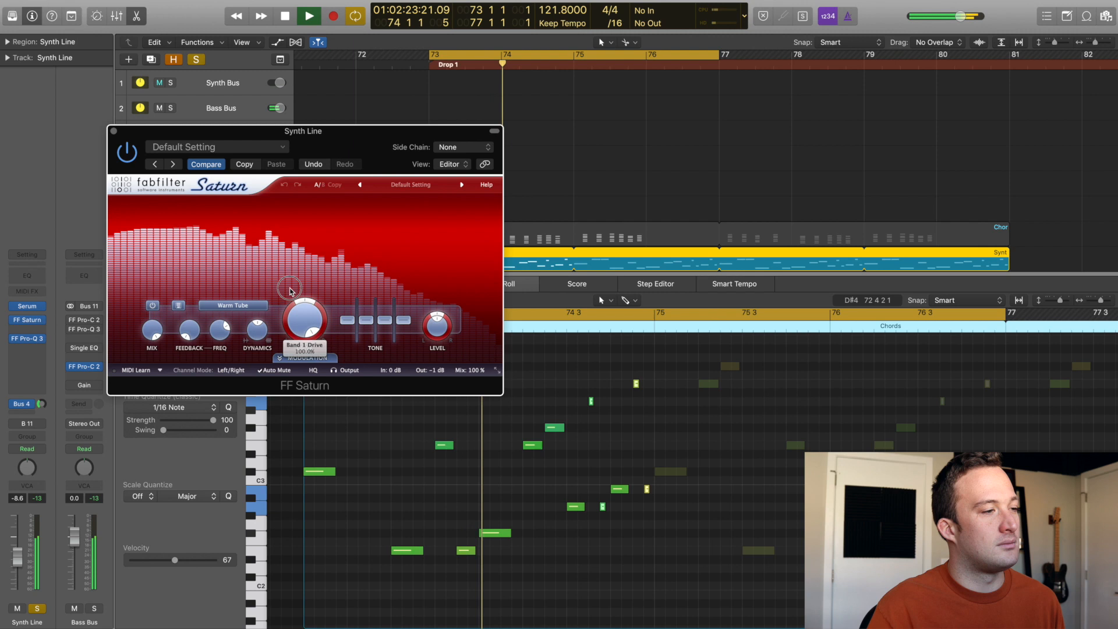
# Compare the Synth Line with its Pro-Q 3 EQ bypassed and active, stop playback, close the plugins and clear the solo.
pyautogui.click(29, 338)
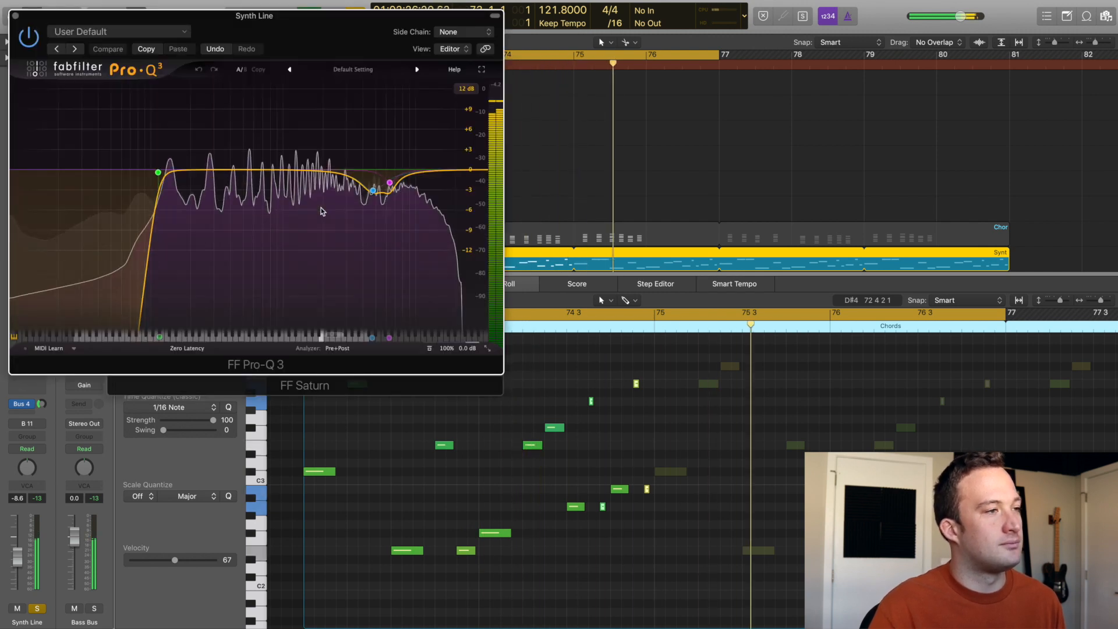
pyautogui.click(429, 349)
pyautogui.click(100, 47)
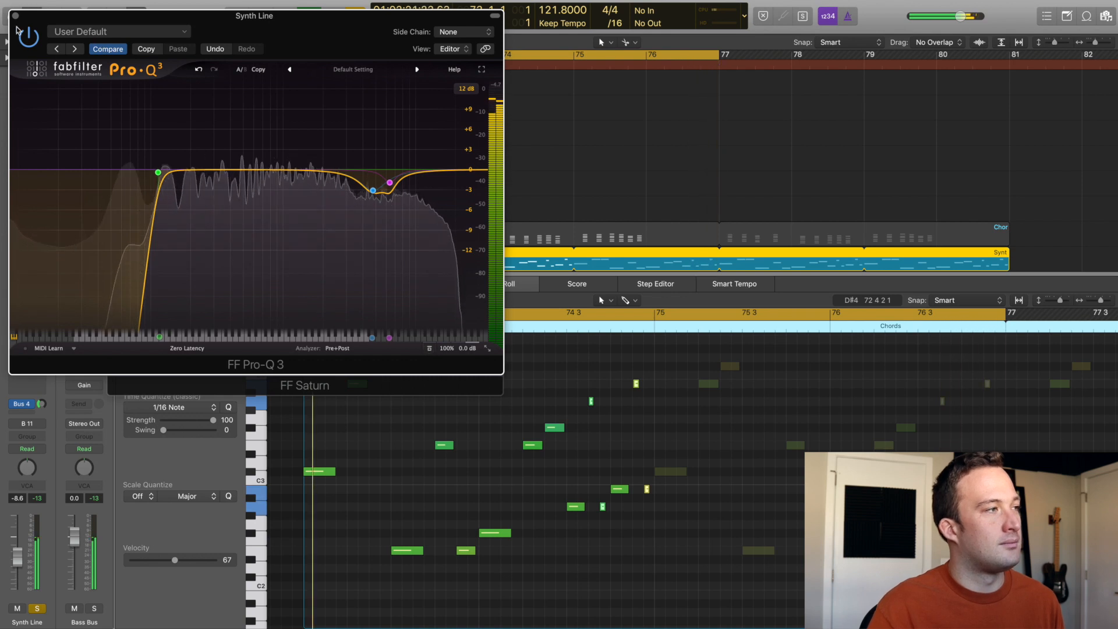
pyautogui.press('space')
pyautogui.moveTo(150, 169)
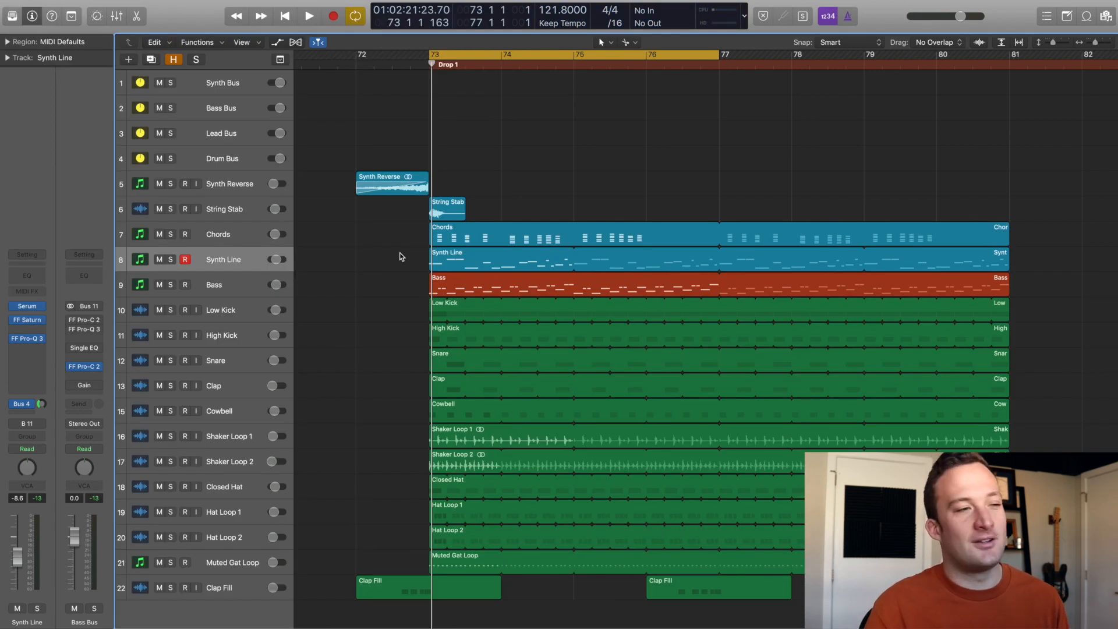
# Open the Bass region in the Piano Roll and inspect the timing of its notes at the start of bar 73.
pyautogui.click(432, 289)
pyautogui.doubleClick(451, 289)
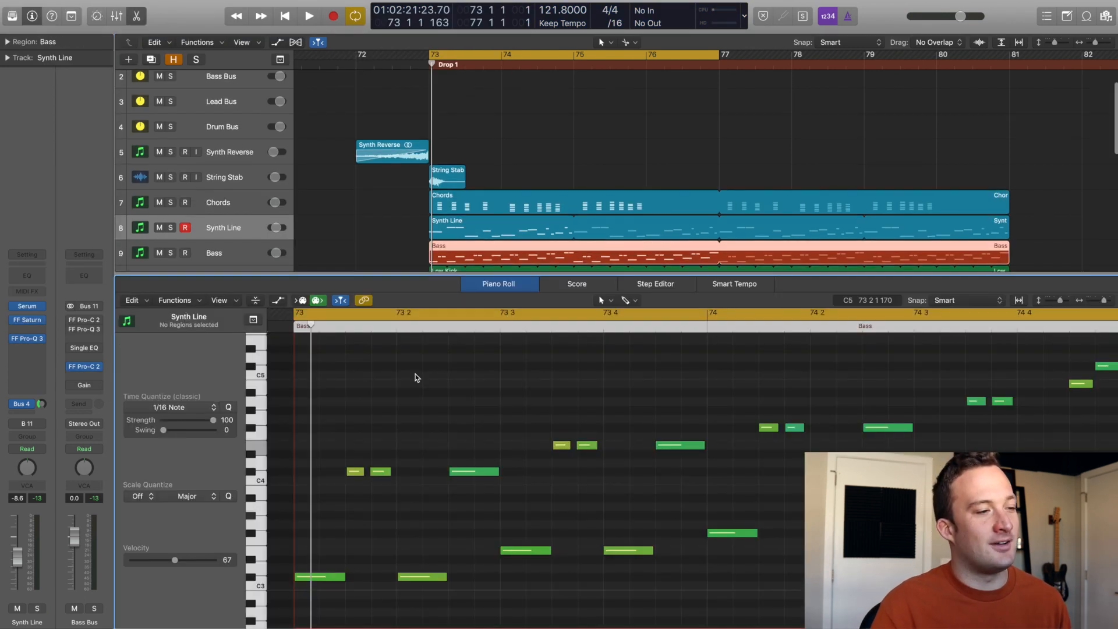
pyautogui.click(464, 324)
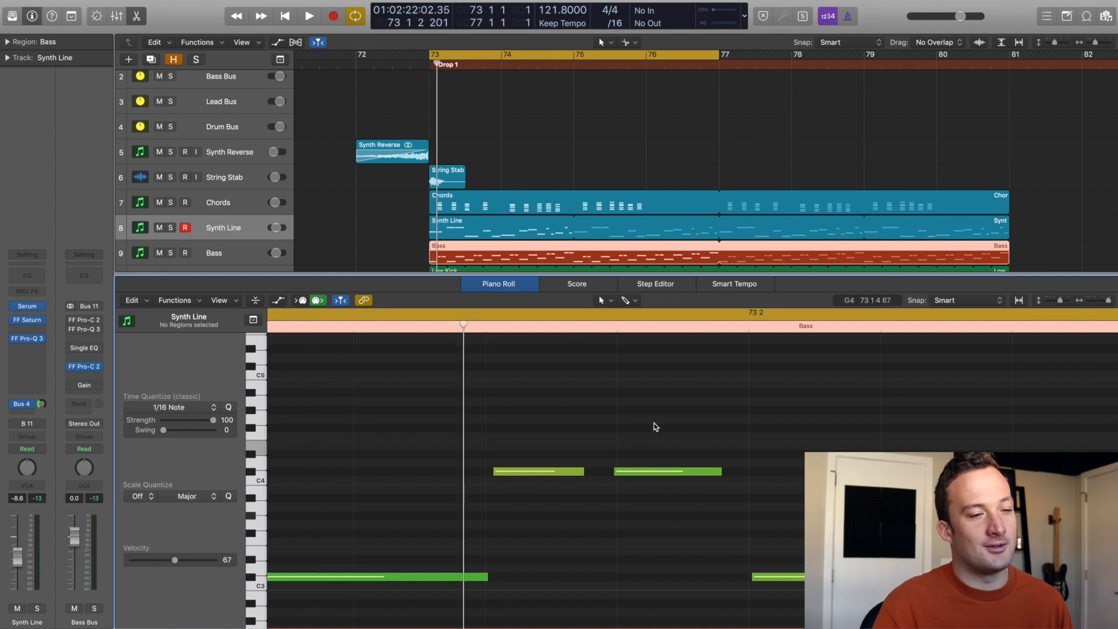
pyautogui.press('super+Left')
pyautogui.press('super+Left')
pyautogui.press('super+Left')
pyautogui.press('super+Left')
pyautogui.press('super+Left')
pyautogui.press('super+Left')
# Select all notes of the Bass region and open the Humanize MIDI transform for them.
pyautogui.press('super+a')
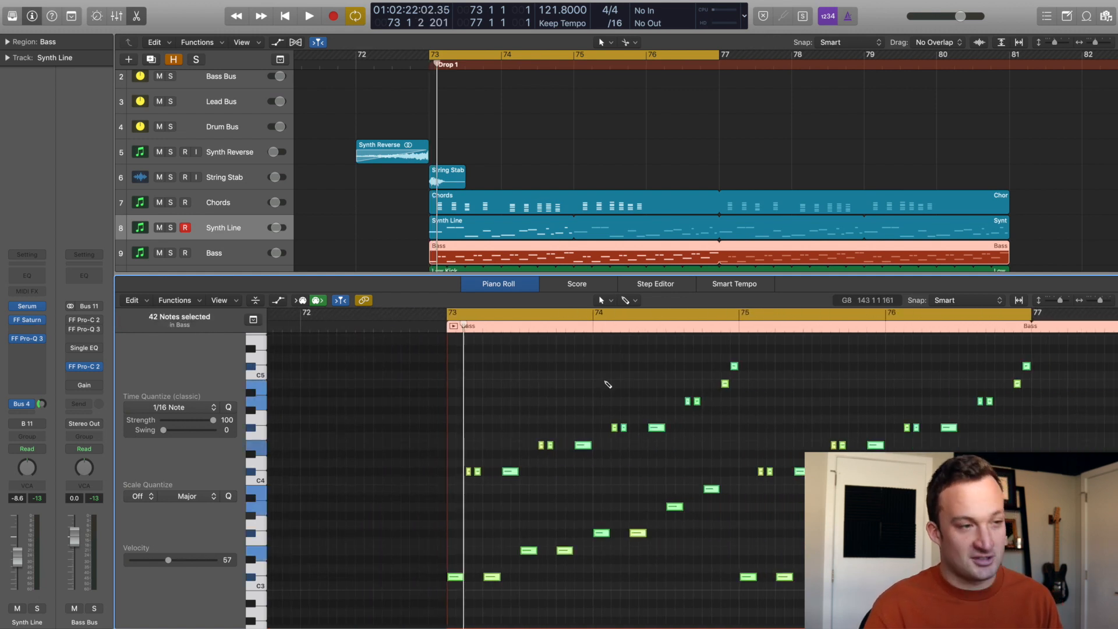
pyautogui.click(175, 301)
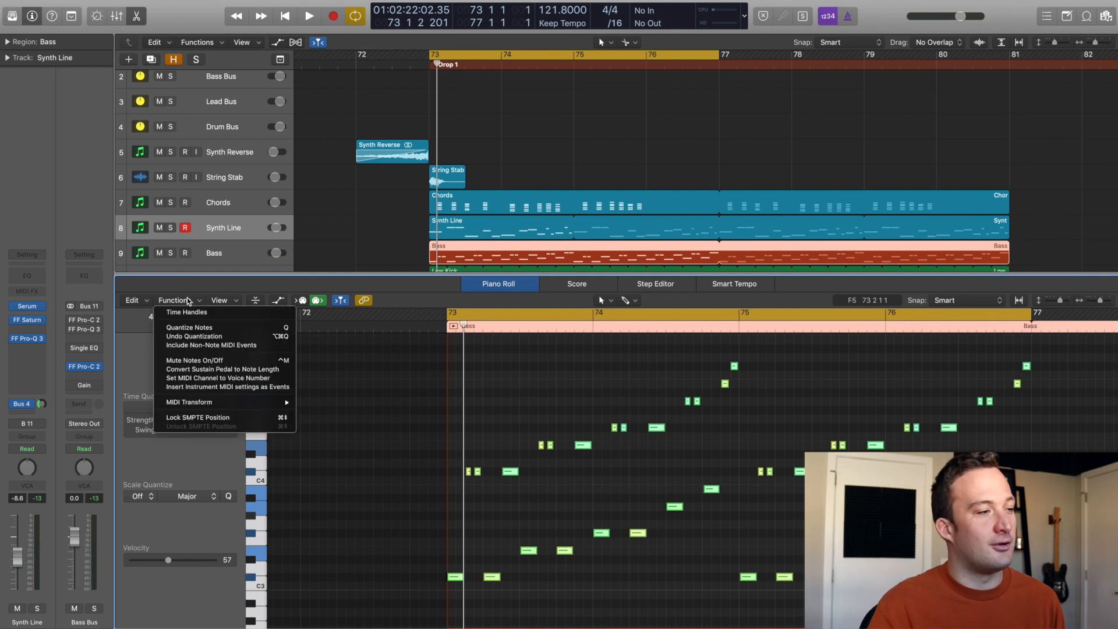
pyautogui.moveTo(292, 403)
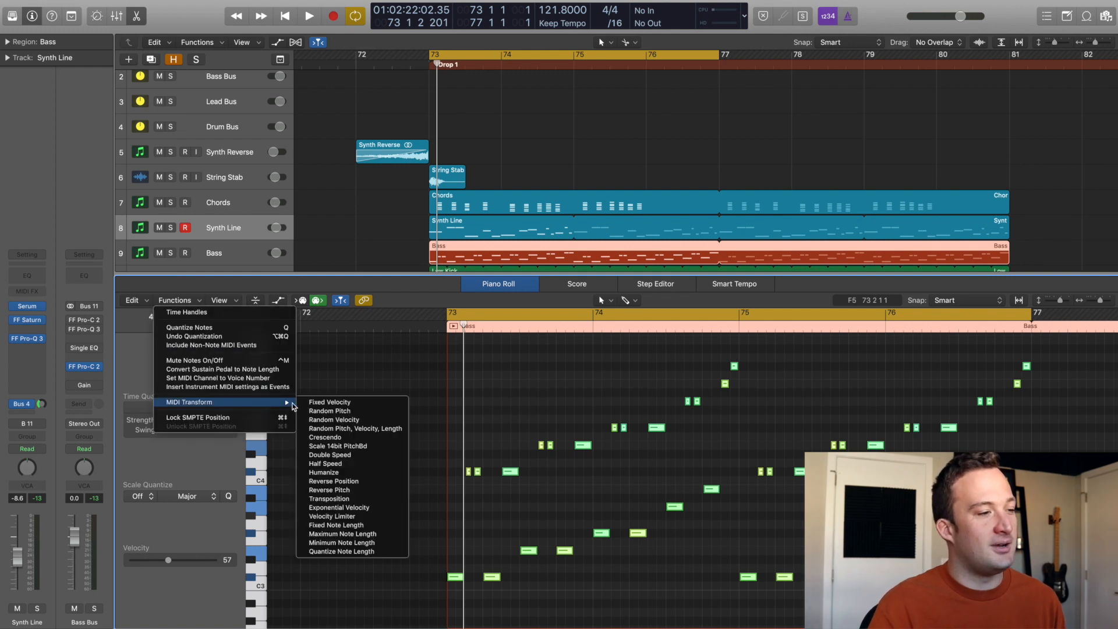
pyautogui.click(353, 474)
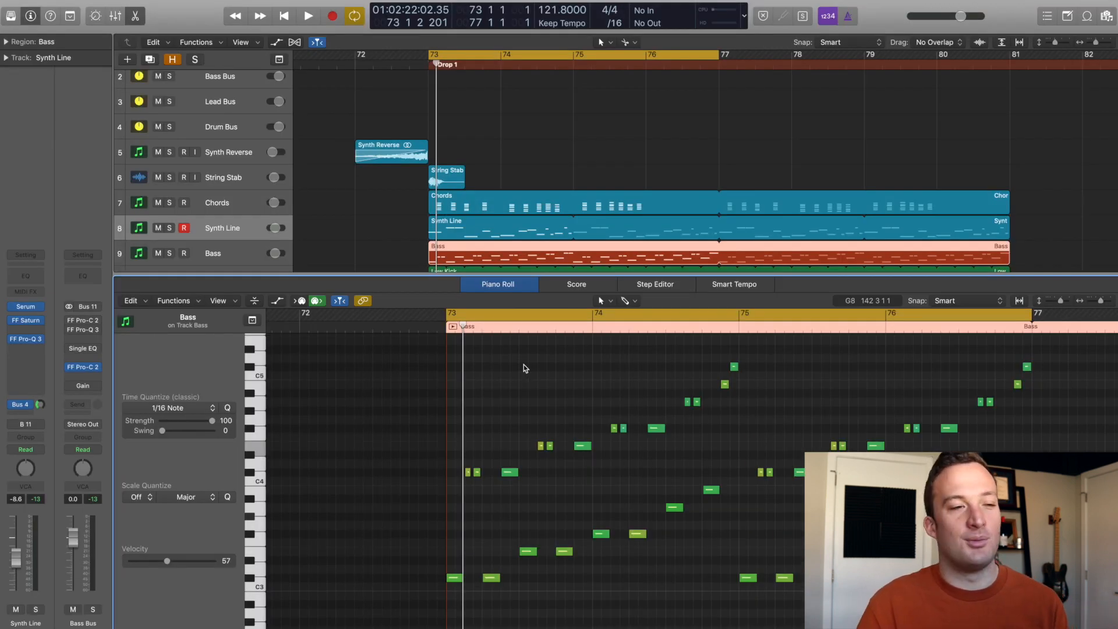
# Audition the Bass track soloed, stop playback, and return to the full arrangement with the solo cleared.
pyautogui.press('space')
pyautogui.click(170, 253)
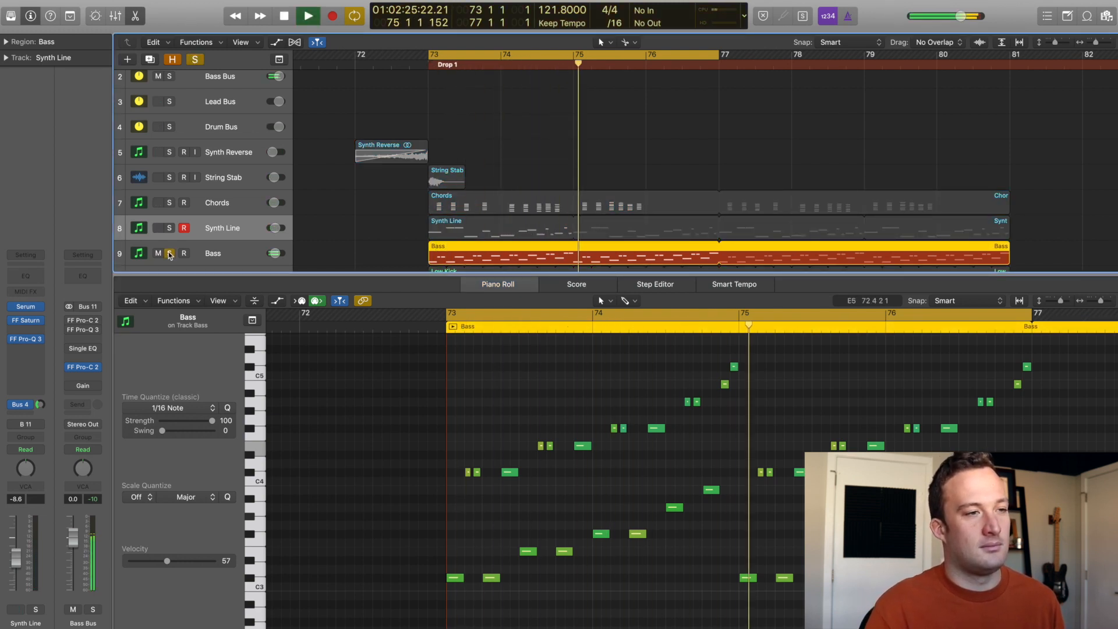
pyautogui.press('space')
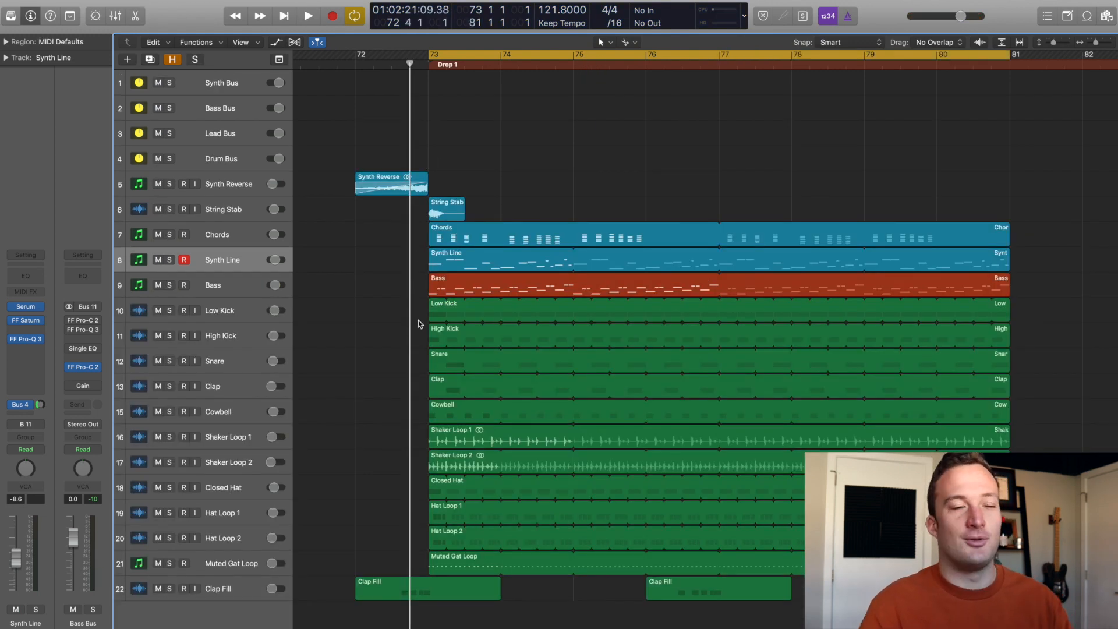
# Solo Shaker Loop 1 and 2 and play them, adding Closed Hat, Hat Loop 1 and Hat Loop 2 one by one.
pyautogui.moveTo(169, 437); pyautogui.dragTo(169, 462)
pyautogui.press('space')
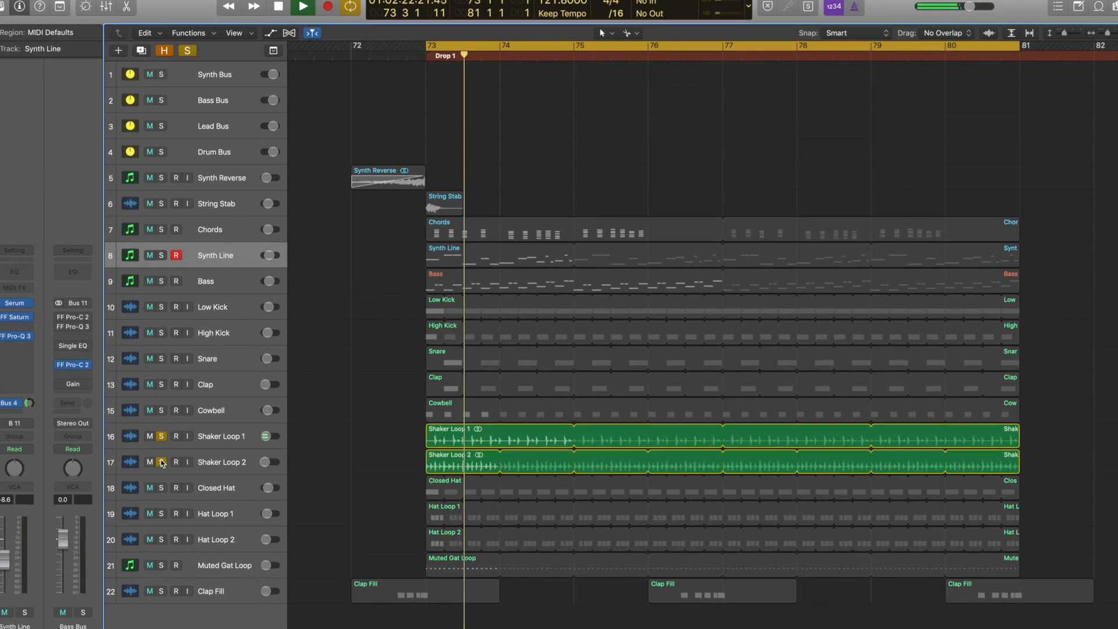
pyautogui.click(158, 487)
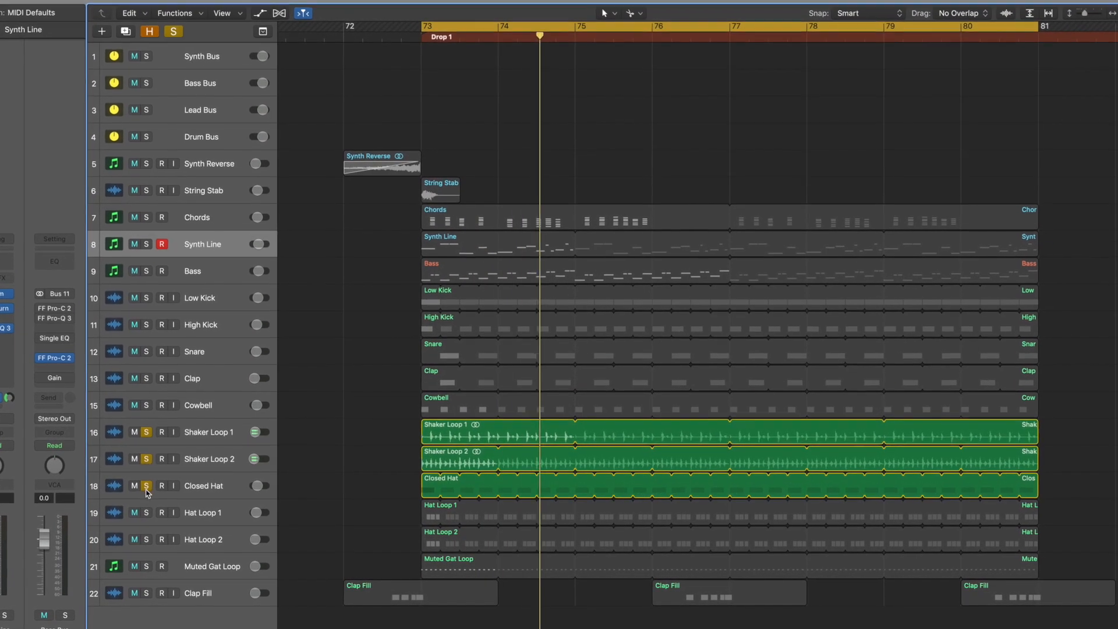
pyautogui.click(143, 513)
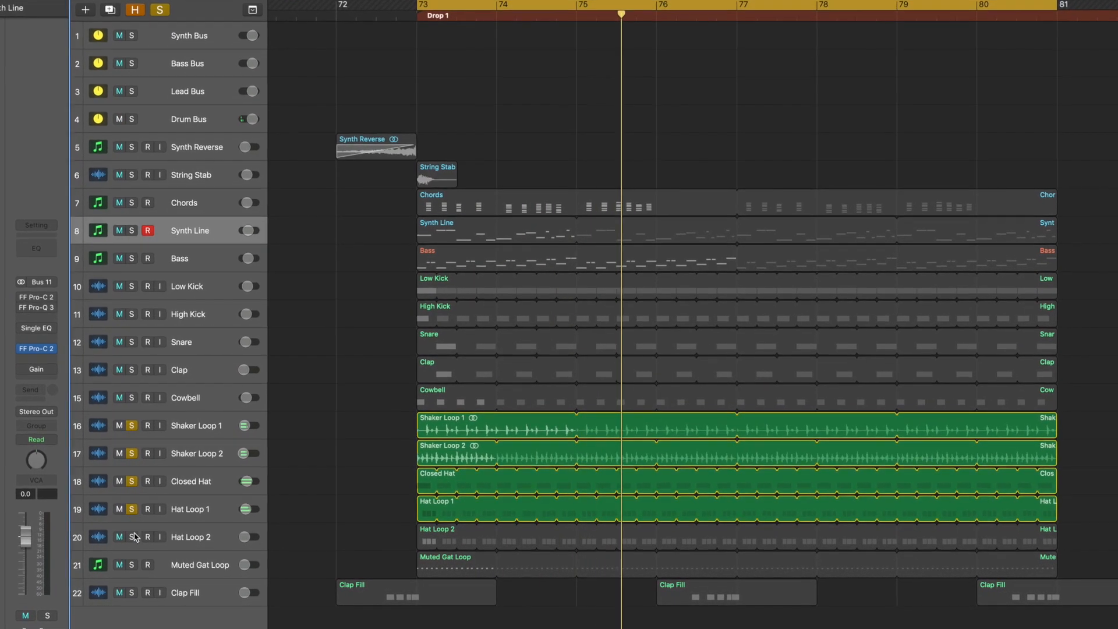
pyautogui.click(142, 540)
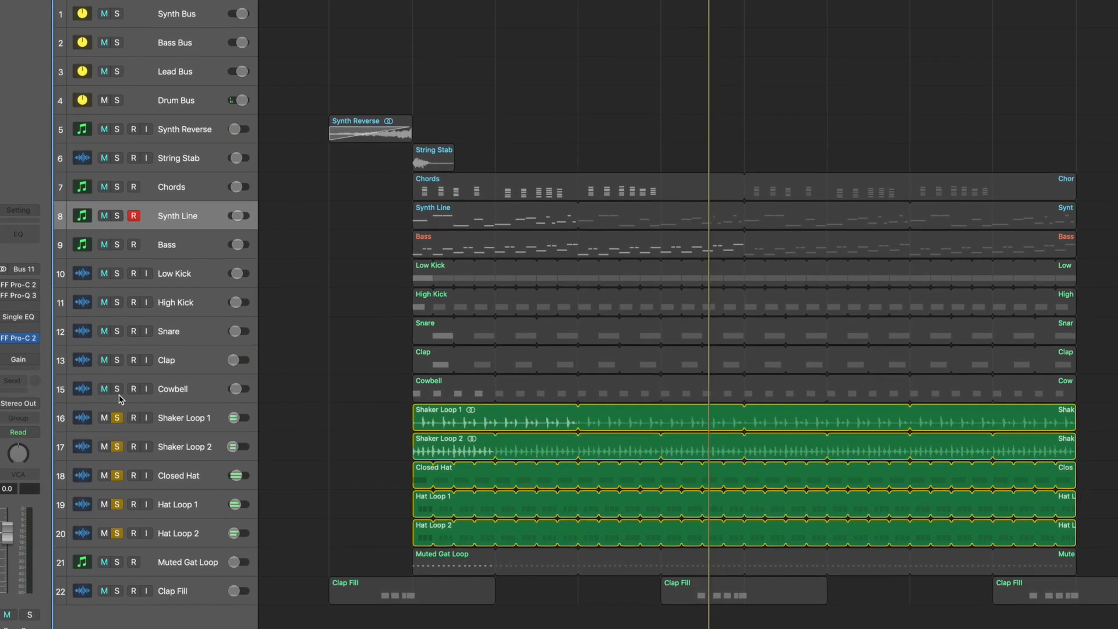
# Add Cowbell, Clap, Snare and Muted Gat Loop to the soloed percussion tracks and audition the layers together.
pyautogui.click(113, 388)
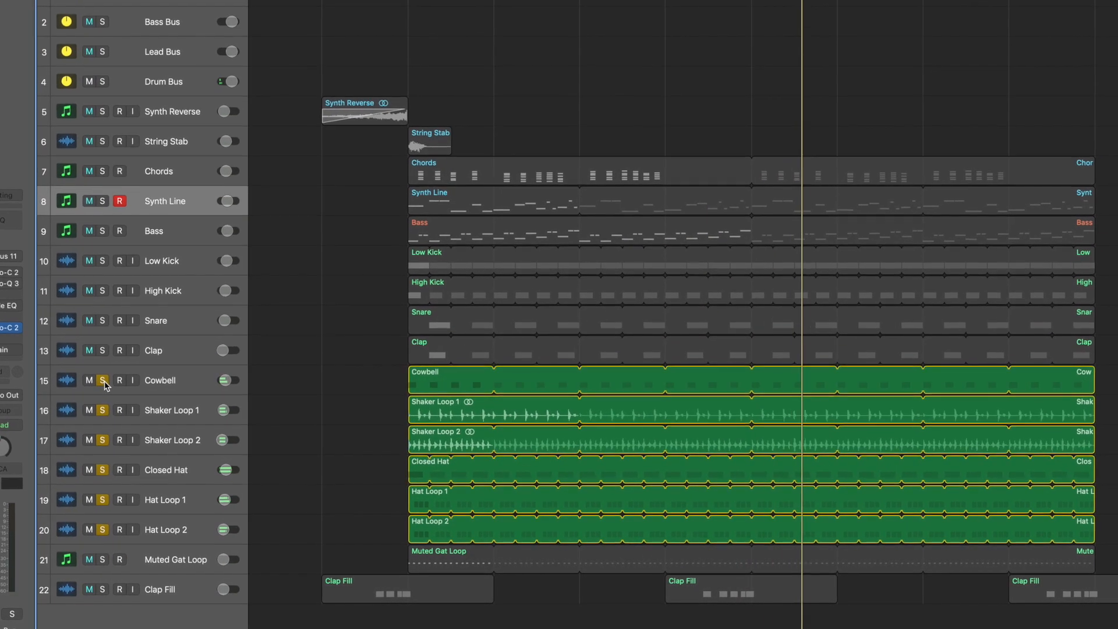
pyautogui.click(99, 348)
pyautogui.click(99, 317)
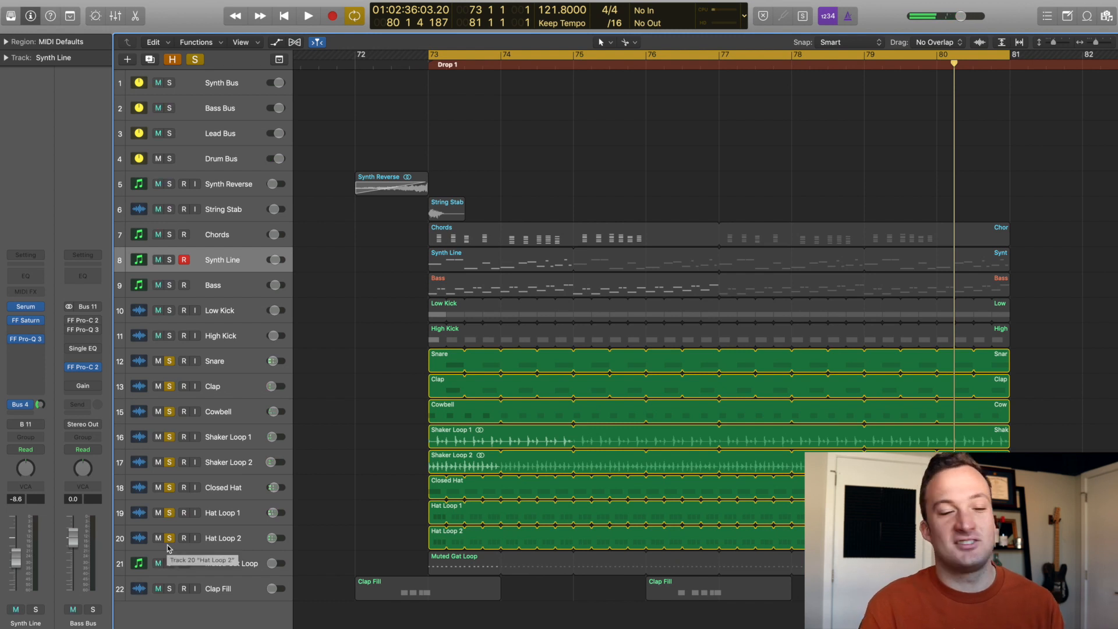
pyautogui.click(170, 563)
pyautogui.press('space')
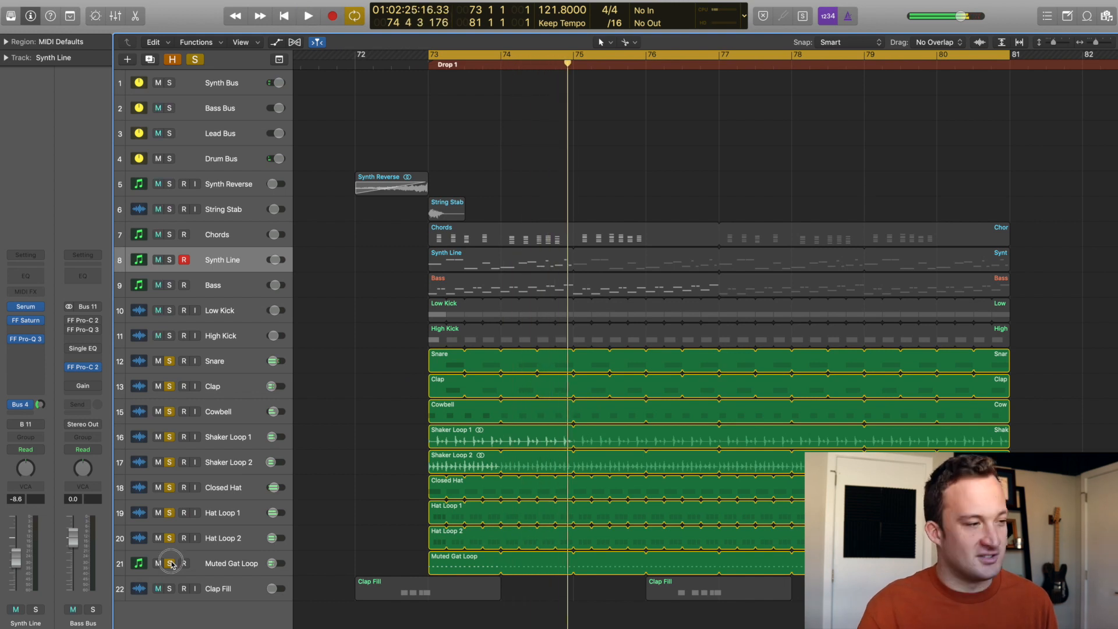
# Solo Muted Gat Loop exclusively, audition it on its own and stop playback.
pyautogui.keyDown('alt'); pyautogui.click(170, 564); pyautogui.keyUp('alt')
pyautogui.press('space')
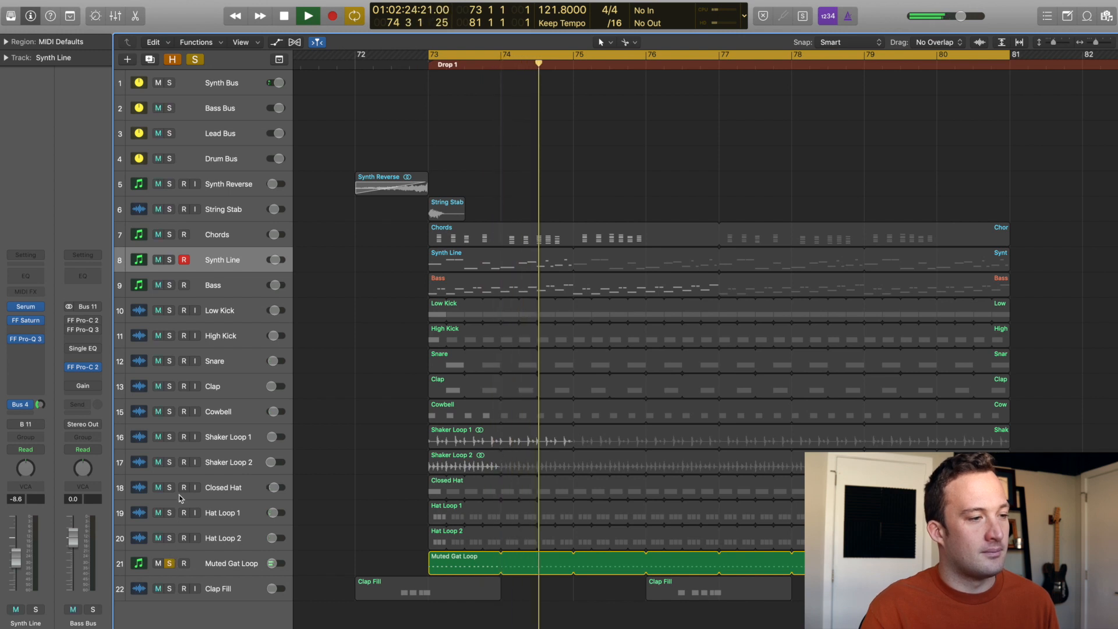
pyautogui.press('space')
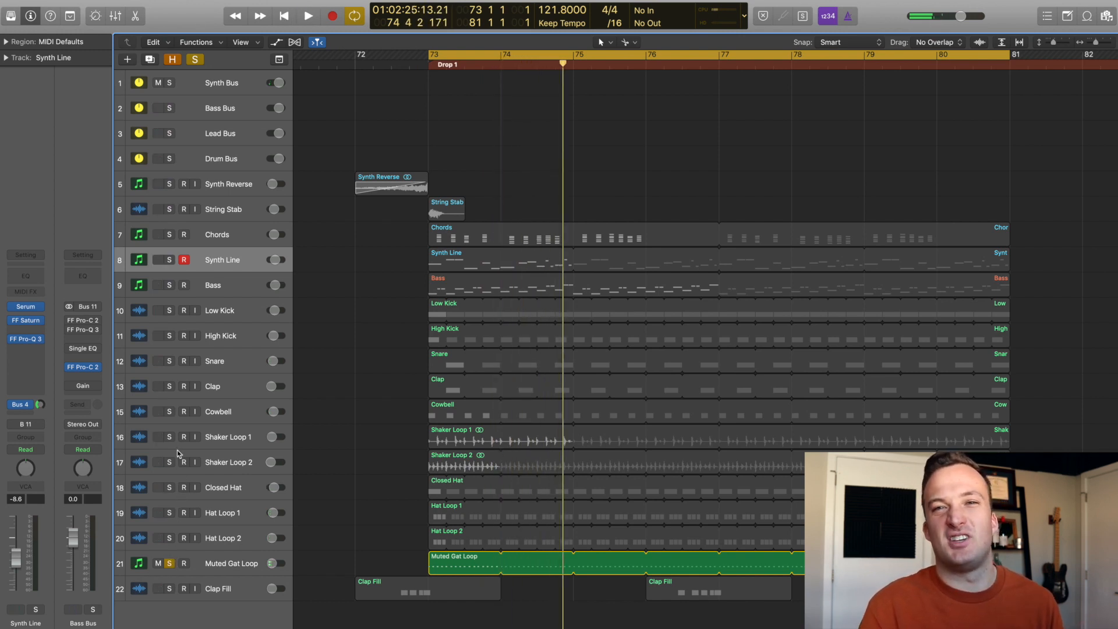
# Audition the shaker and hat tracks soloed with Muted Gat Loop, adding Cowbell, Clap and Snare, followed by High Kick and Low Kick.
pyautogui.moveTo(176, 445); pyautogui.dragTo(174, 529)
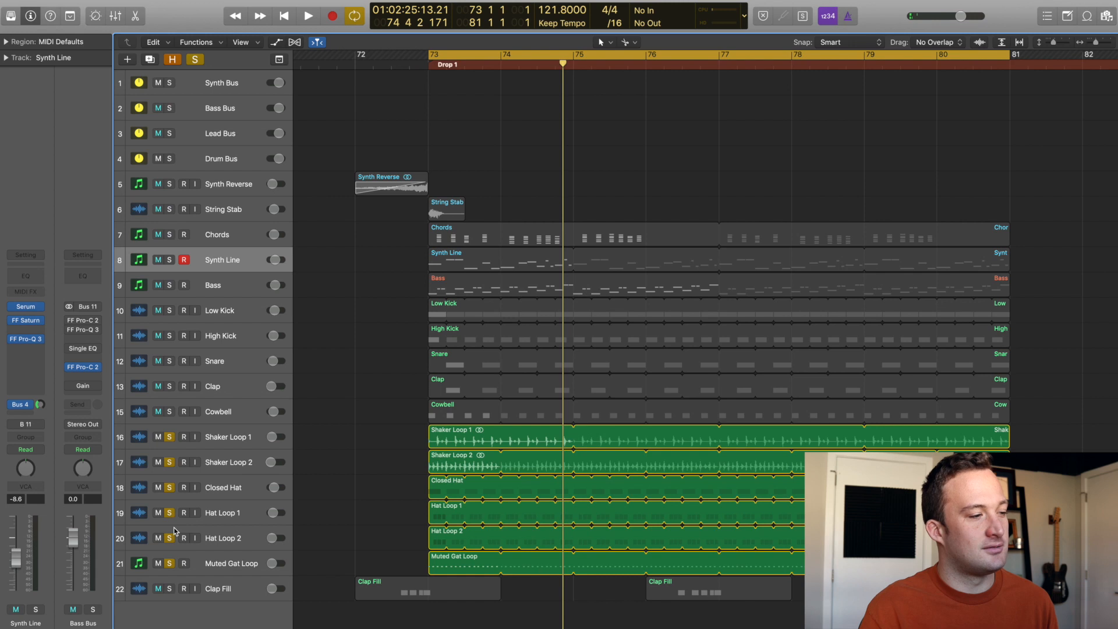
pyautogui.press('space')
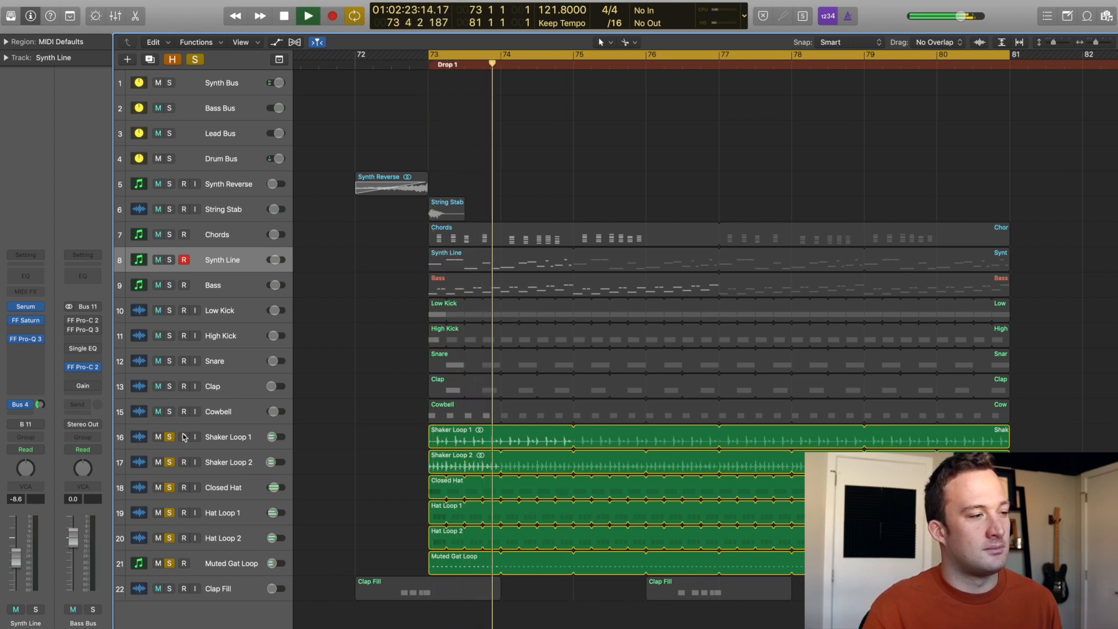
pyautogui.moveTo(169, 412); pyautogui.dragTo(171, 361)
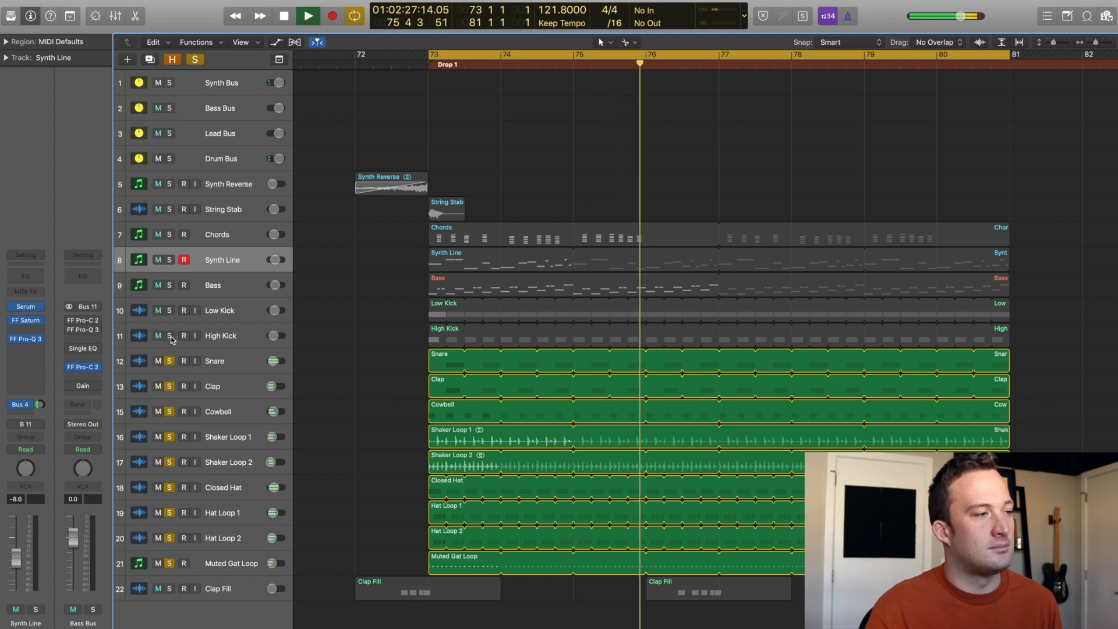
pyautogui.moveTo(170, 338); pyautogui.dragTo(170, 320)
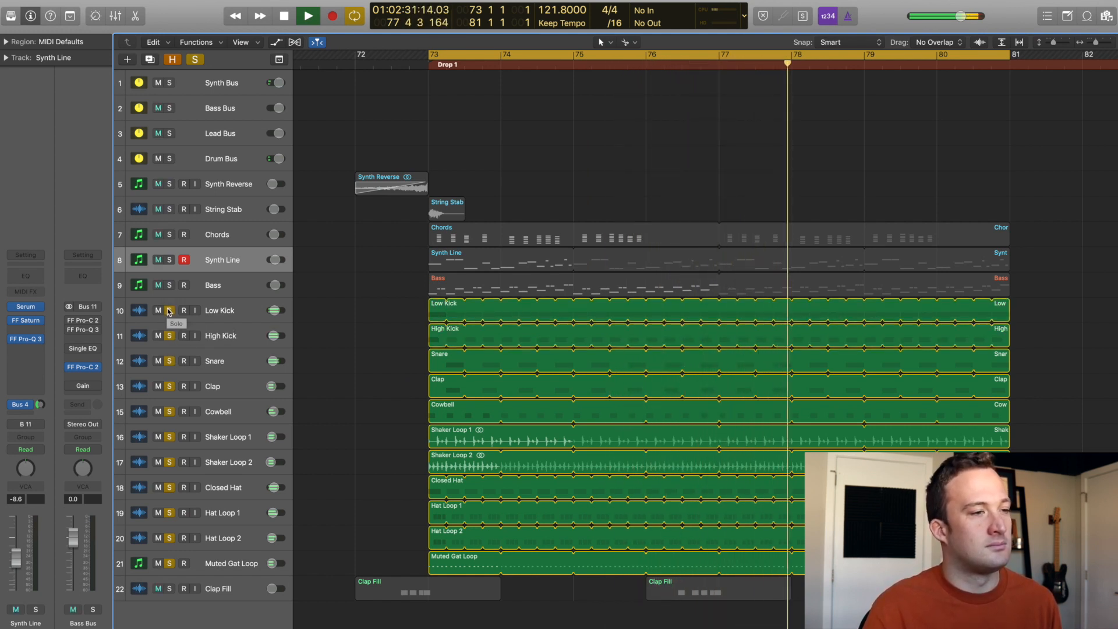
pyautogui.press('space')
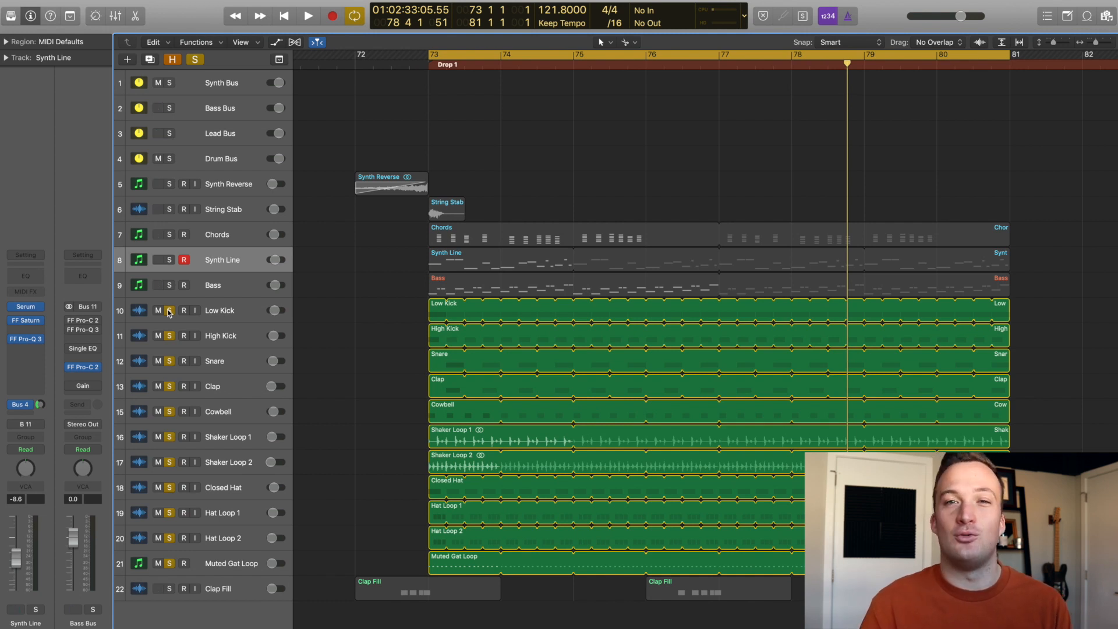
pyautogui.press('space')
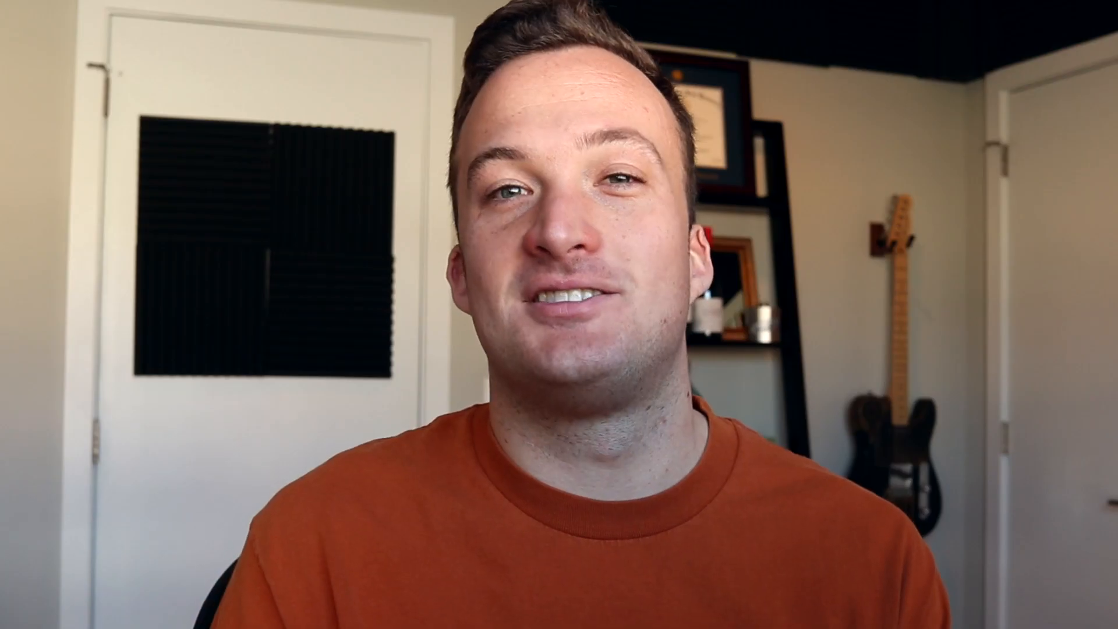